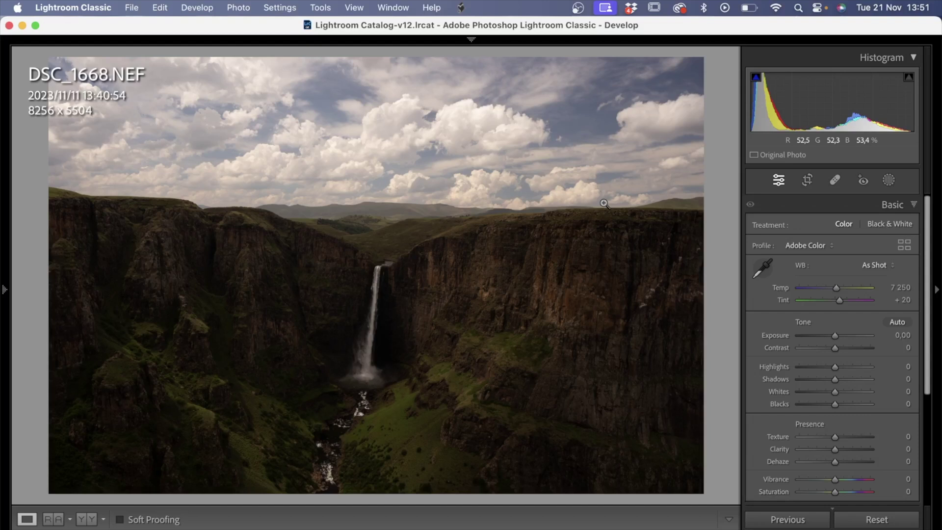
Step: Switch the photo's info overlay to exposure and lens details, and create a mask that selects the sky
key(i)
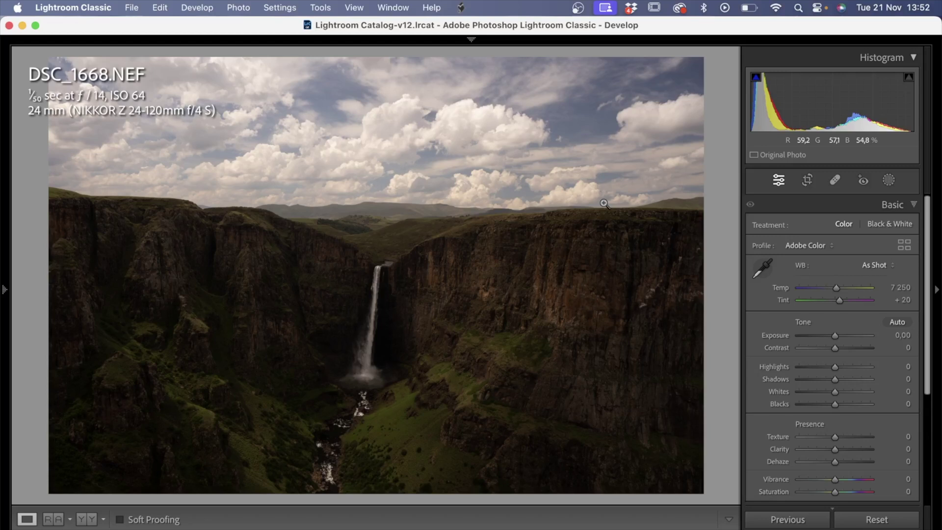
click(888, 181)
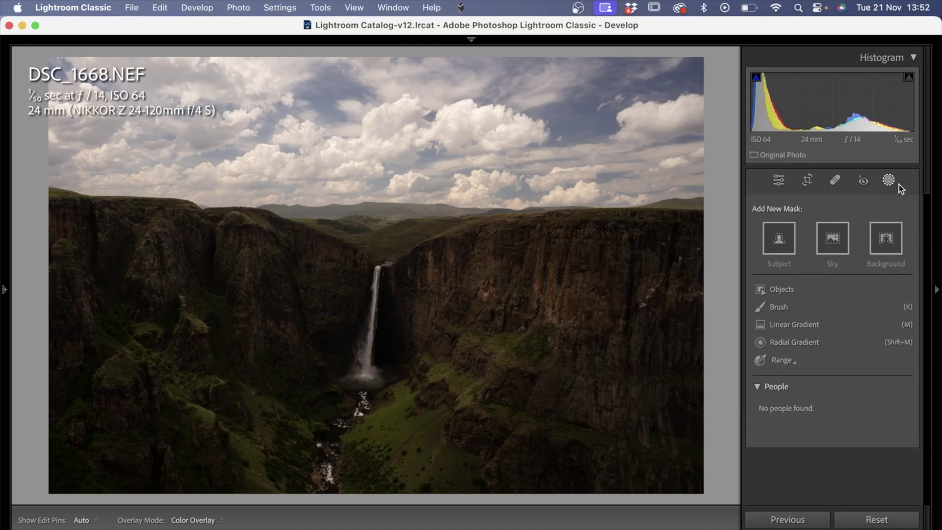
click(833, 240)
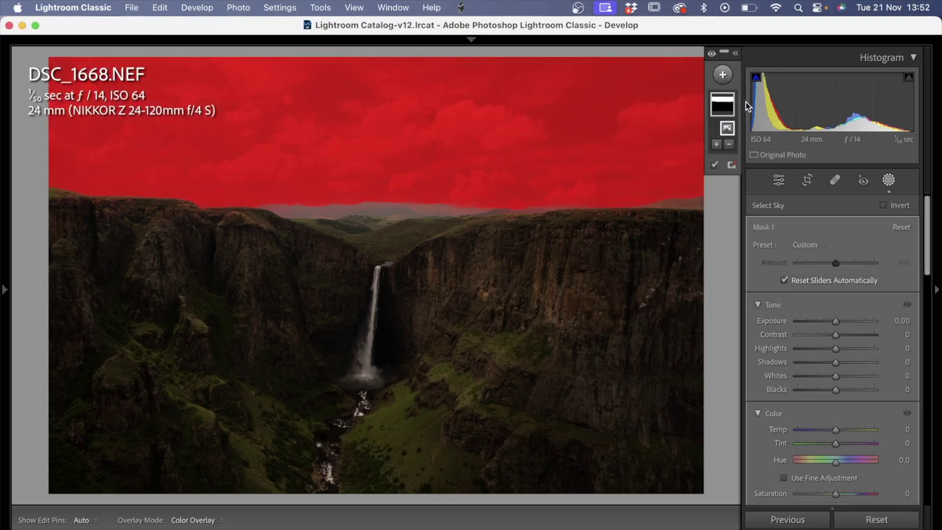
Step: Rename the new sky selection mask as "sky"
click(735, 53)
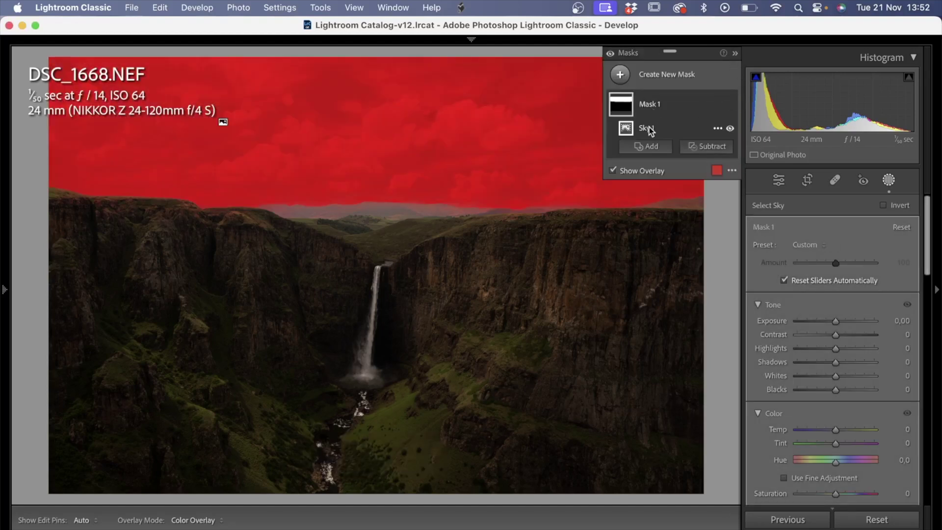
click(653, 109)
double_click(653, 109)
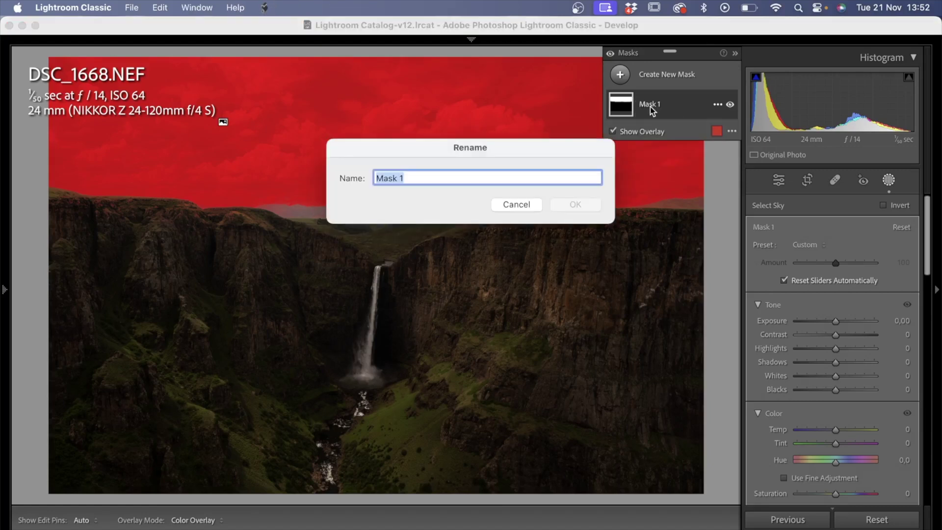
text(sky)
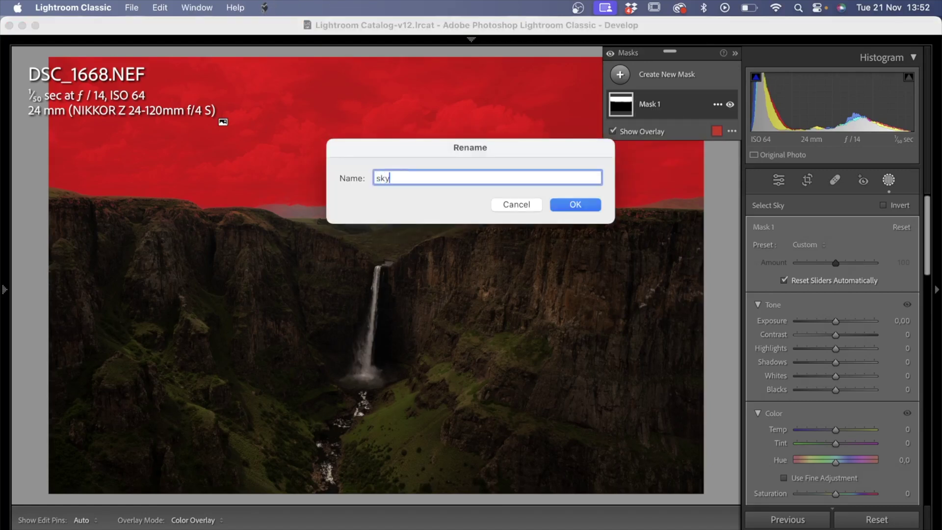
click(587, 209)
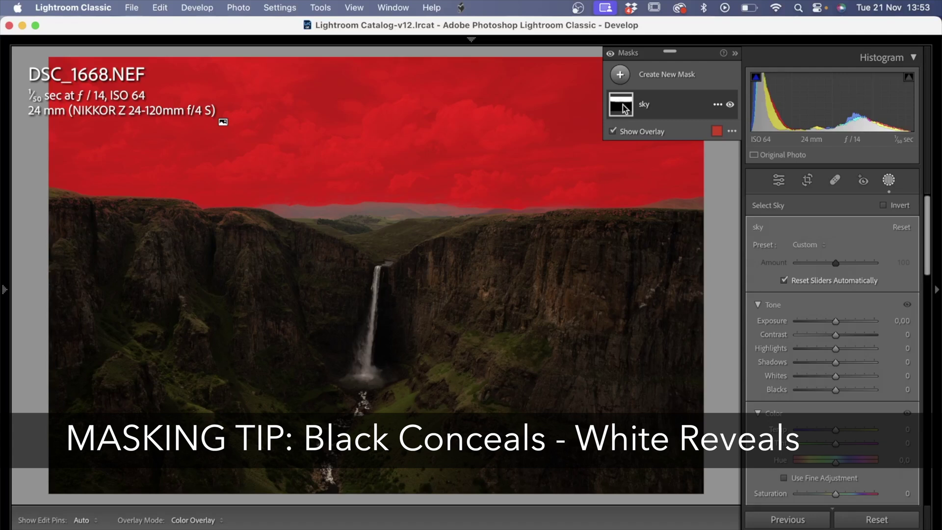
mouse_move(720, 34)
click(735, 53)
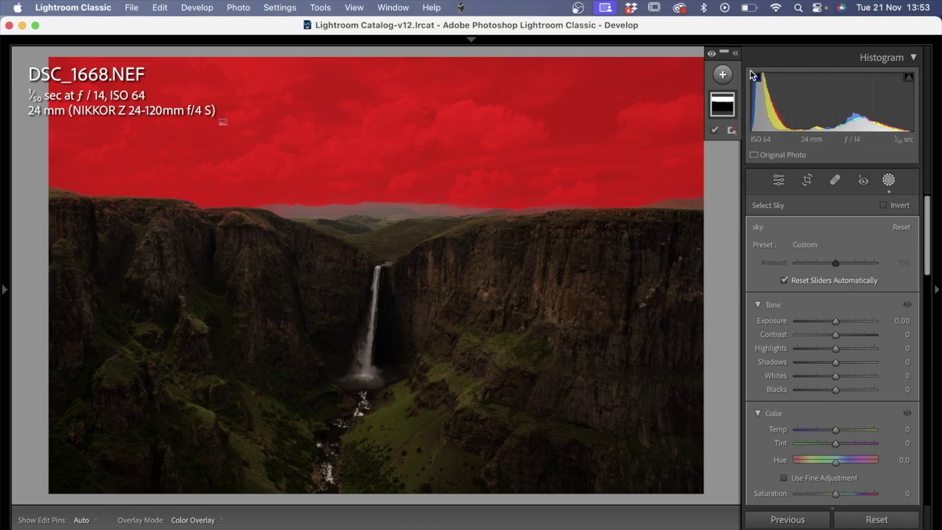
Step: Create a second mask with Select Sky and invert it so that it covers the land
click(736, 55)
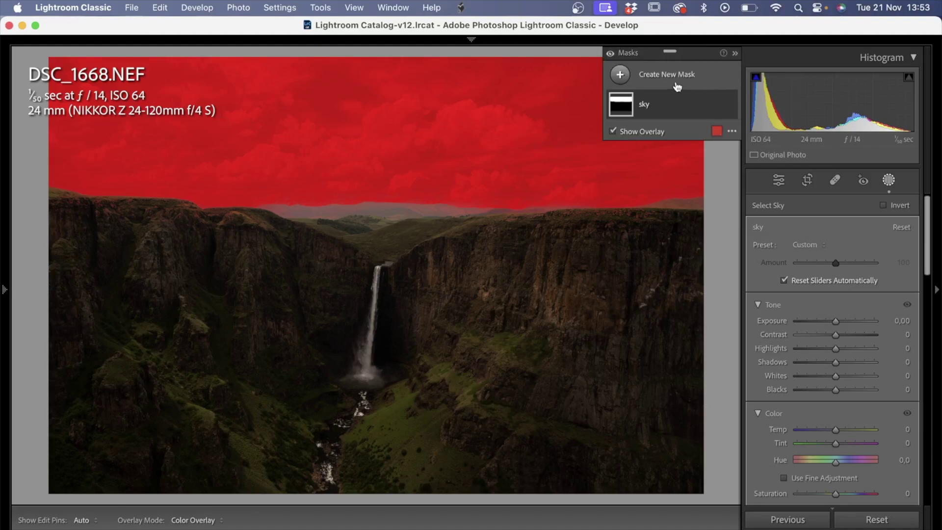
click(620, 75)
click(669, 119)
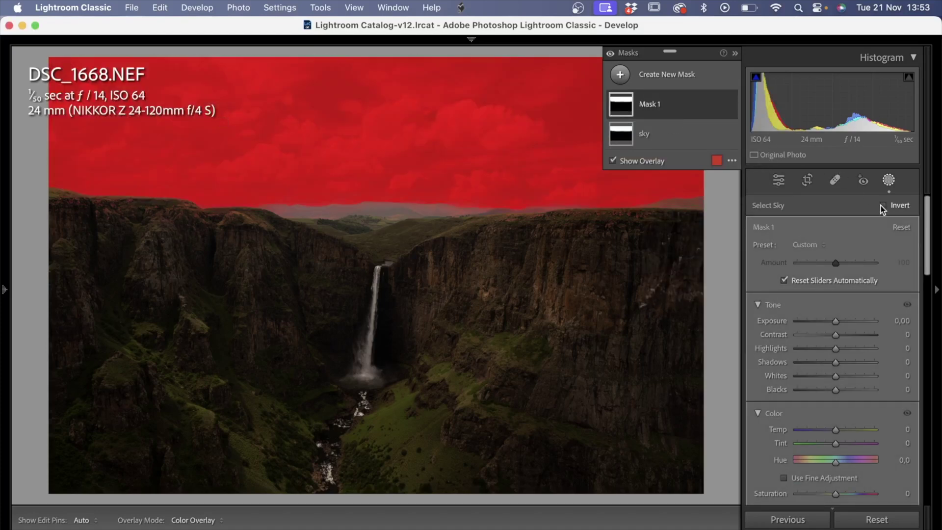
click(885, 206)
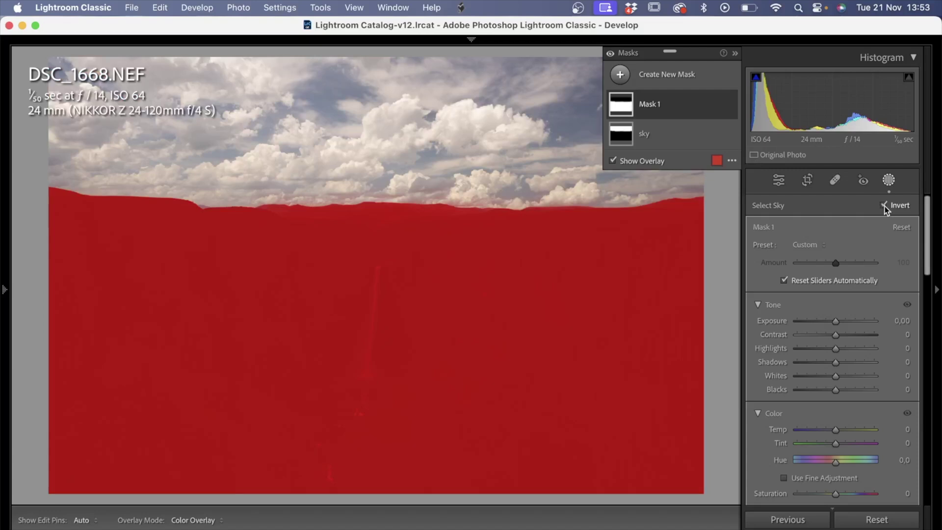
Step: Rename the inverted mask as "foreground"
double_click(649, 106)
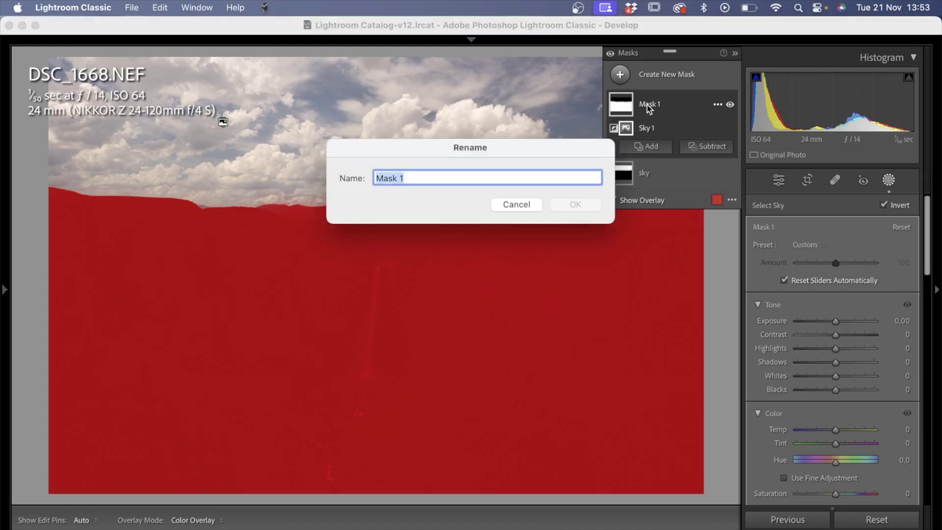
text(foreg)
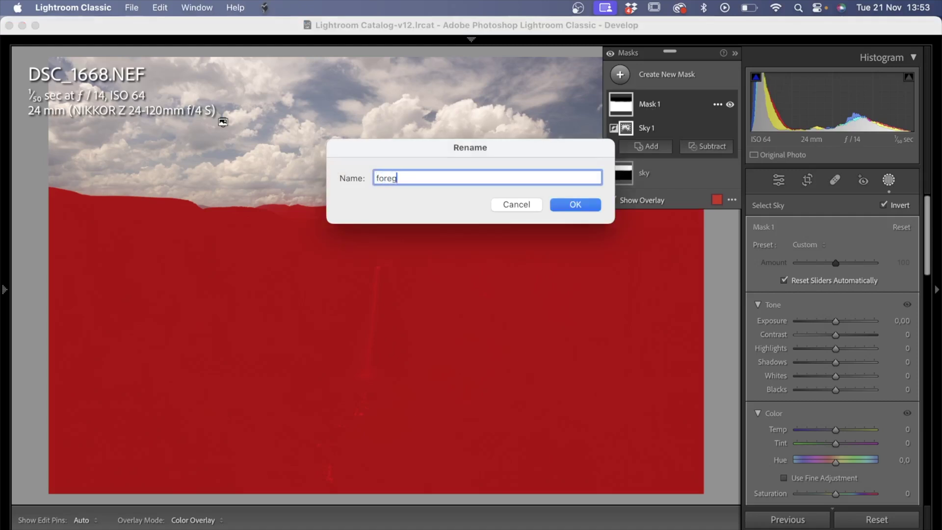
text(round)
click(591, 205)
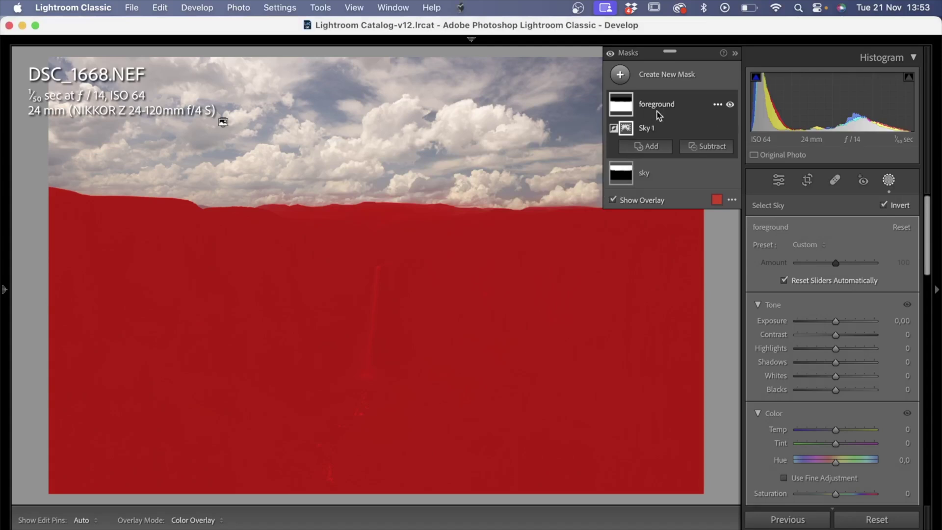
Step: On the sky mask, set whites to 23, contrast to 50 and temperature to −14
click(649, 177)
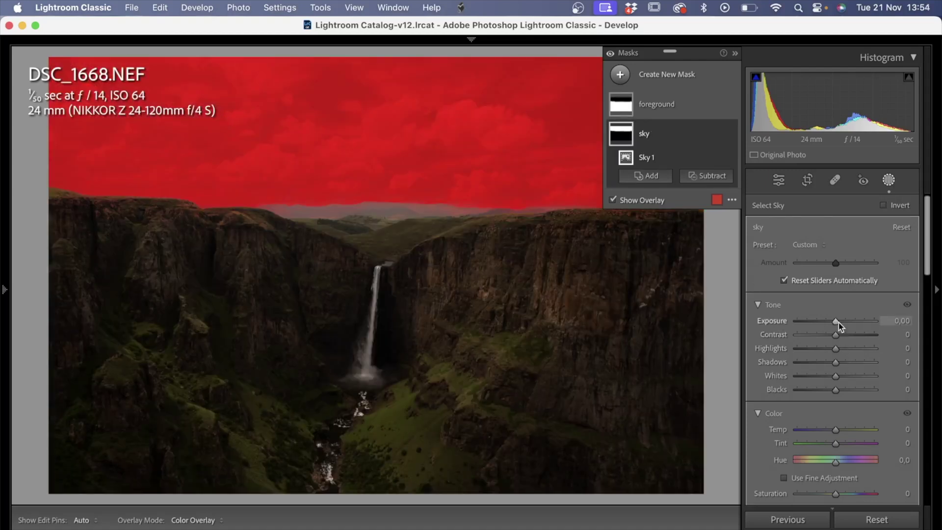
drag(836, 377, 844, 377)
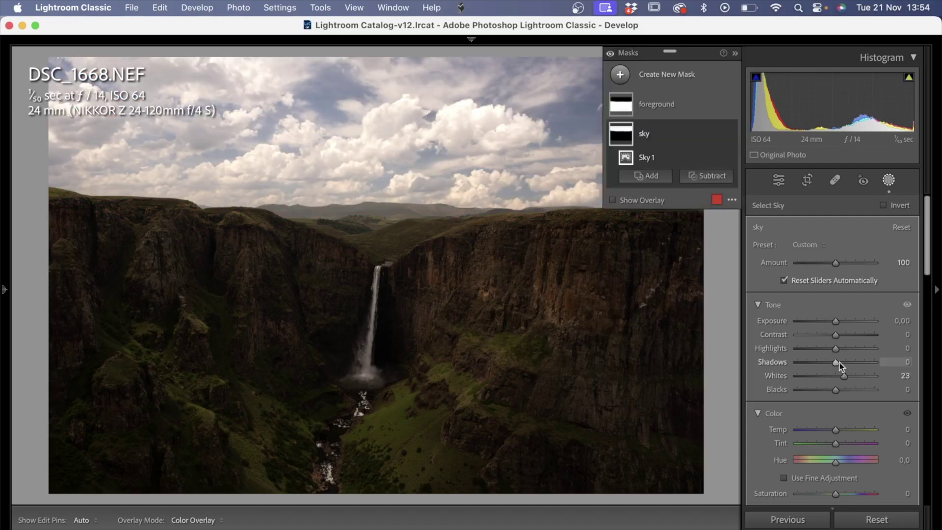
drag(836, 335, 856, 335)
scroll(856, 395, down, 1)
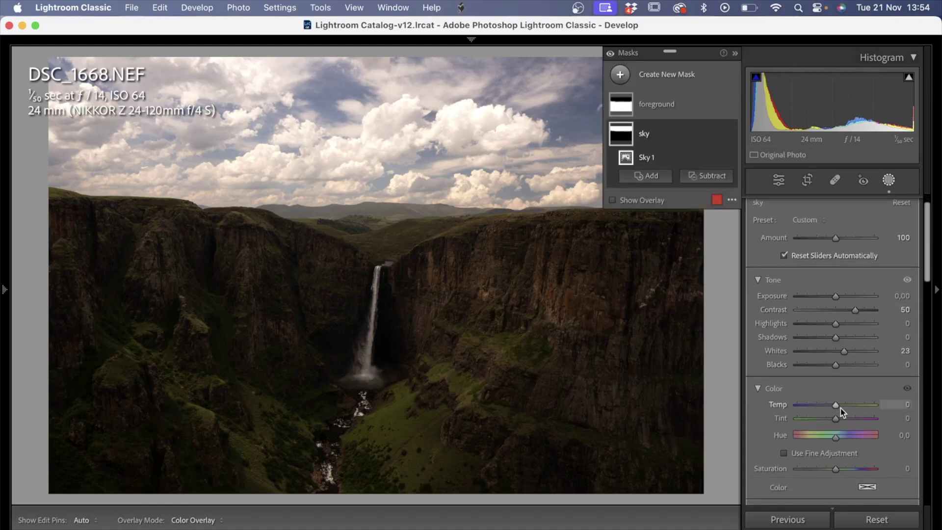
drag(835, 405, 829, 401)
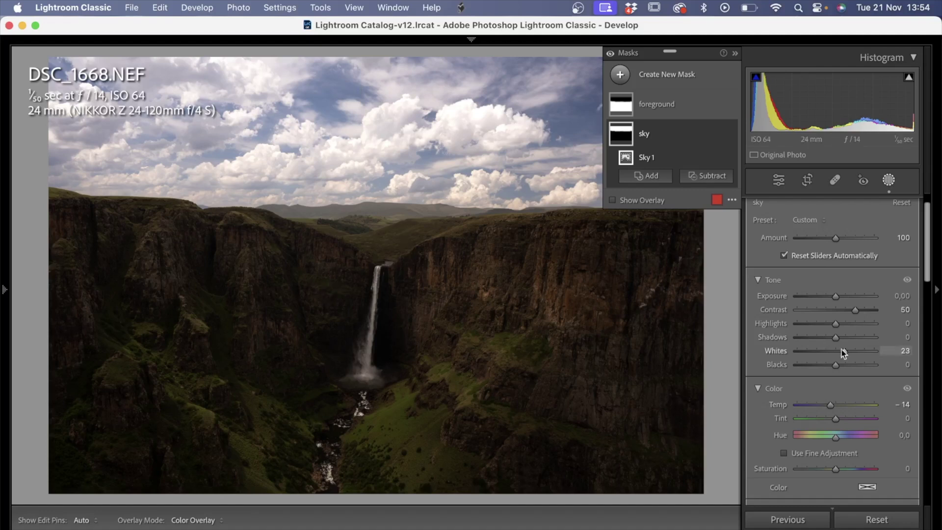
Step: Turn on the clipping warnings and set the sky mask to exposure 0,09, contrast 5, highlights −13 and whites 15
key(j)
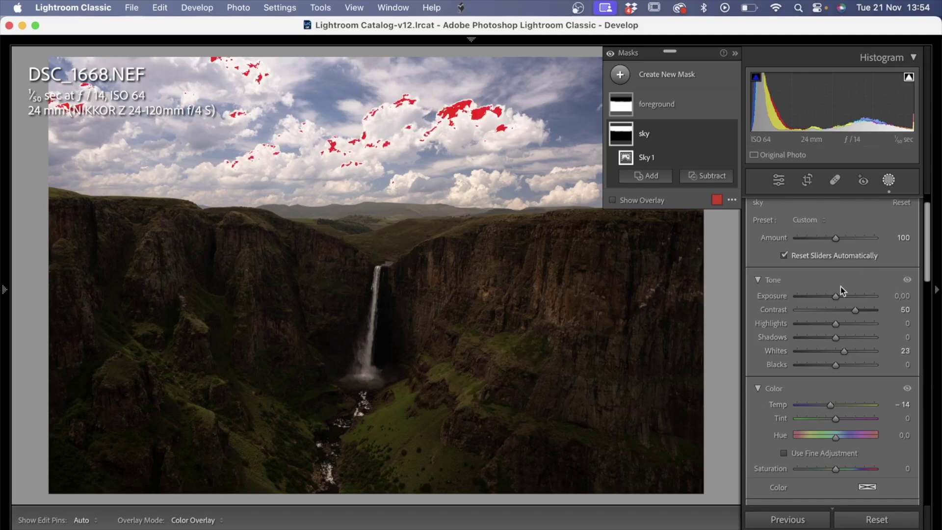
mouse_move(835, 321)
mouse_down()
mouse_move(814, 316)
mouse_move(830, 317)
mouse_up()
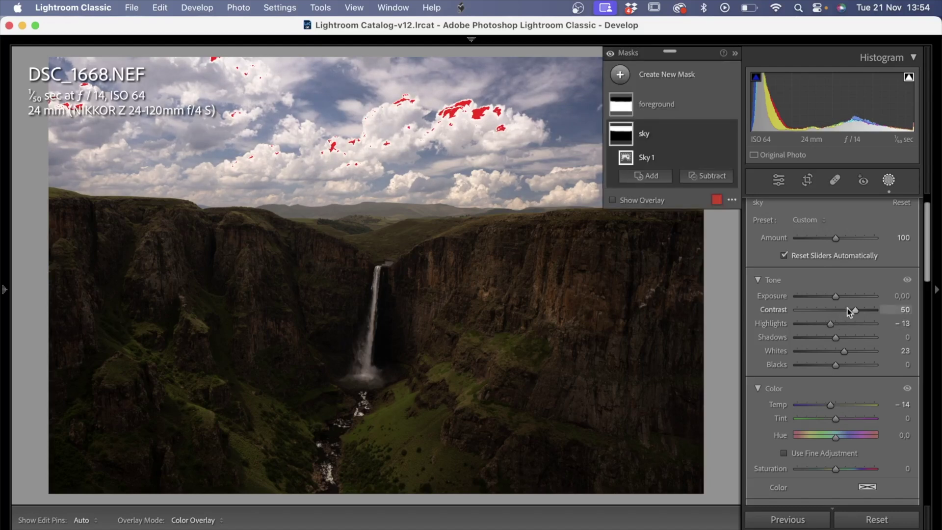
drag(853, 308, 843, 306)
drag(844, 351, 842, 357)
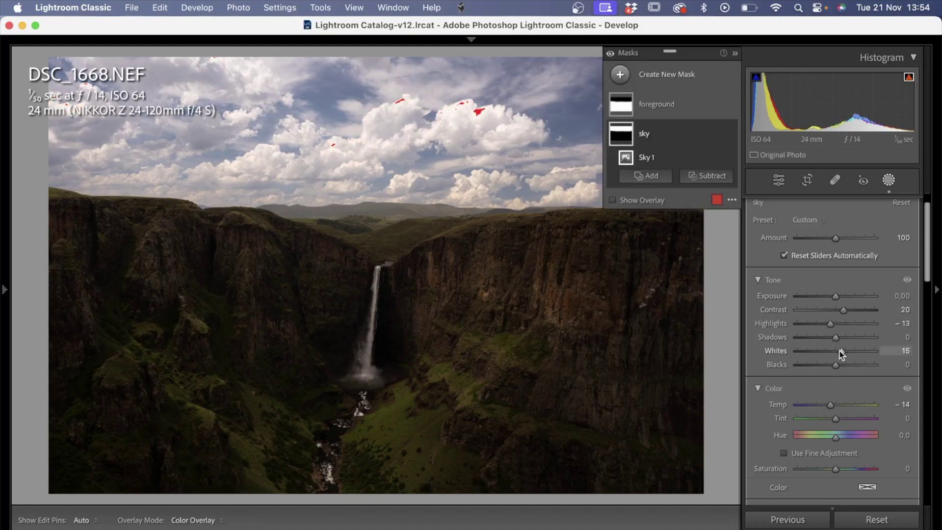
drag(835, 296, 836, 310)
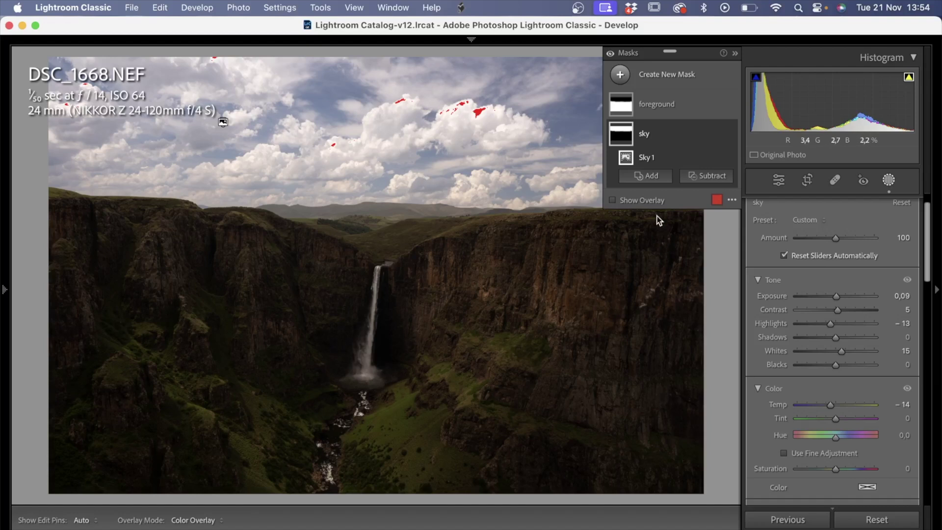
Step: On the foreground mask, set exposure to 0,25, contrast to 24, shadows to 38 and whites to 24
click(660, 105)
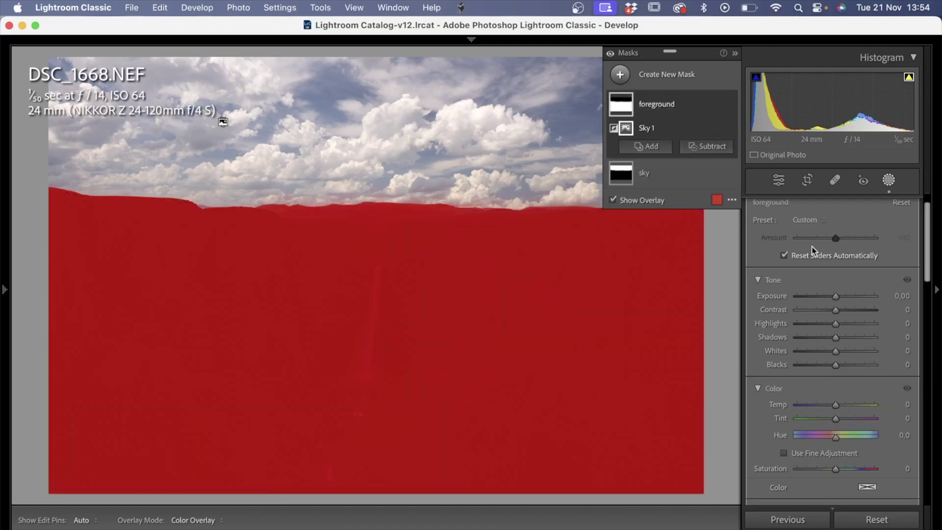
click(835, 338)
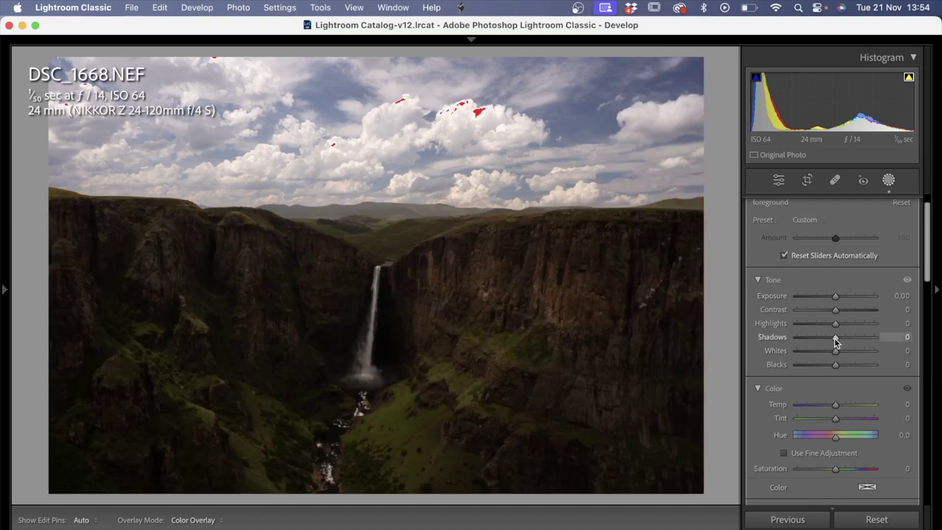
mouse_move(845, 340)
mouse_down()
mouse_move(838, 297)
mouse_move(838, 352)
mouse_move(846, 349)
mouse_up()
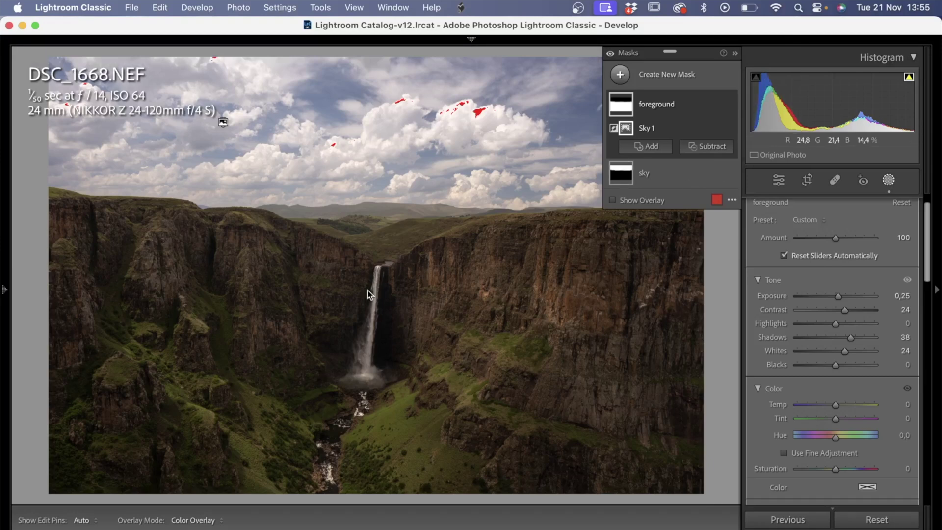
Step: Examine the distant hills and horizon above the waterfall up close and in the whole photo
click(736, 54)
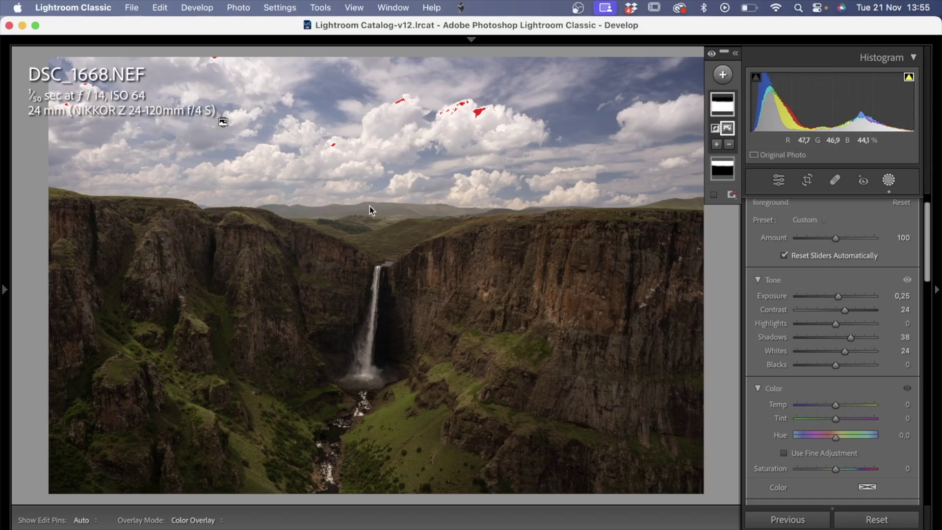
scroll(369, 206, up, 5)
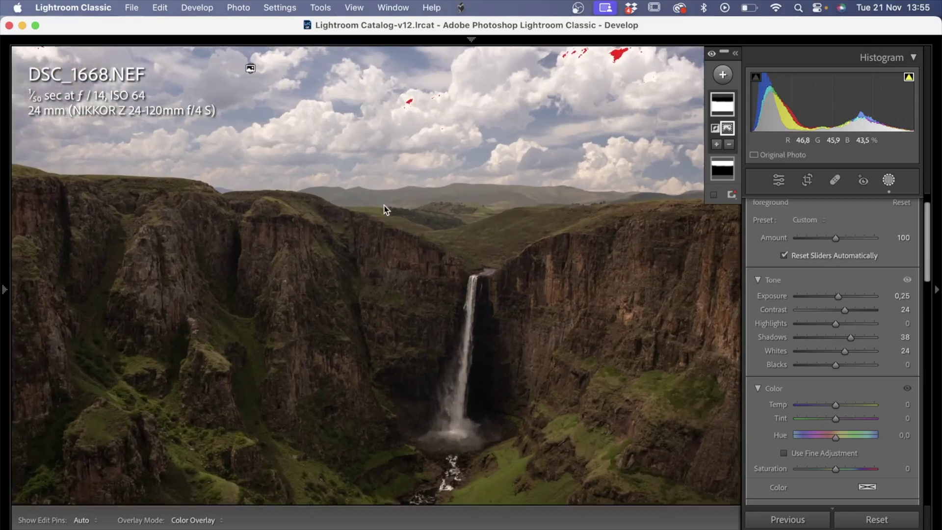
scroll(495, 169, up, 3)
scroll(496, 169, right, 3)
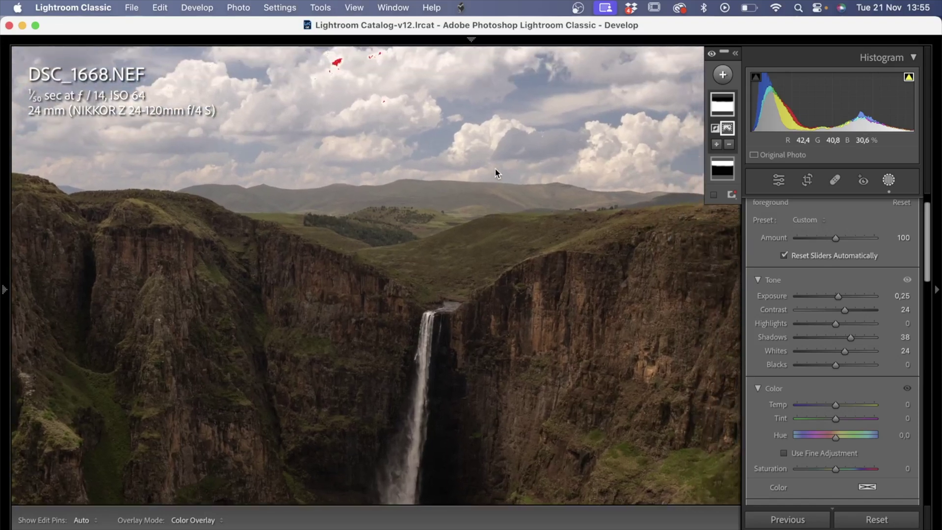
scroll(495, 169, right, 2)
scroll(495, 169, up, 1)
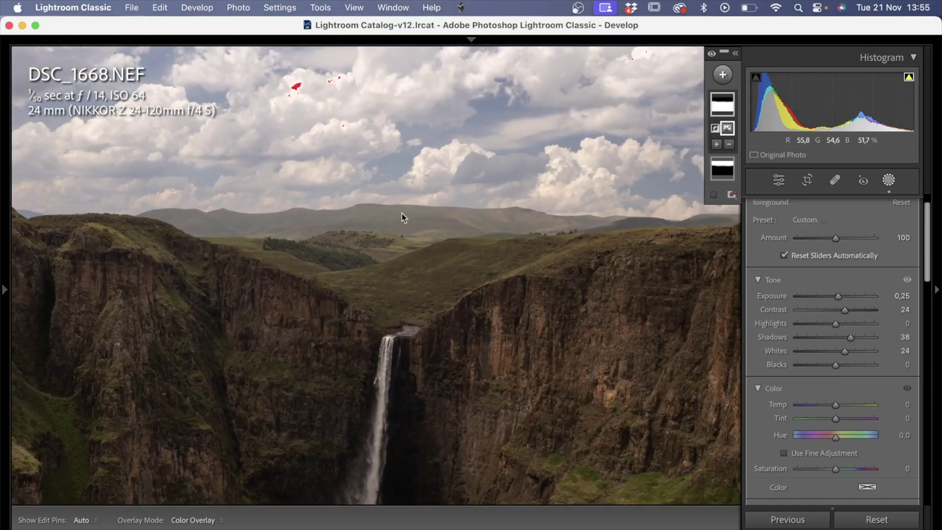
key(super+minus)
key(super+minus)
key(super+minus)
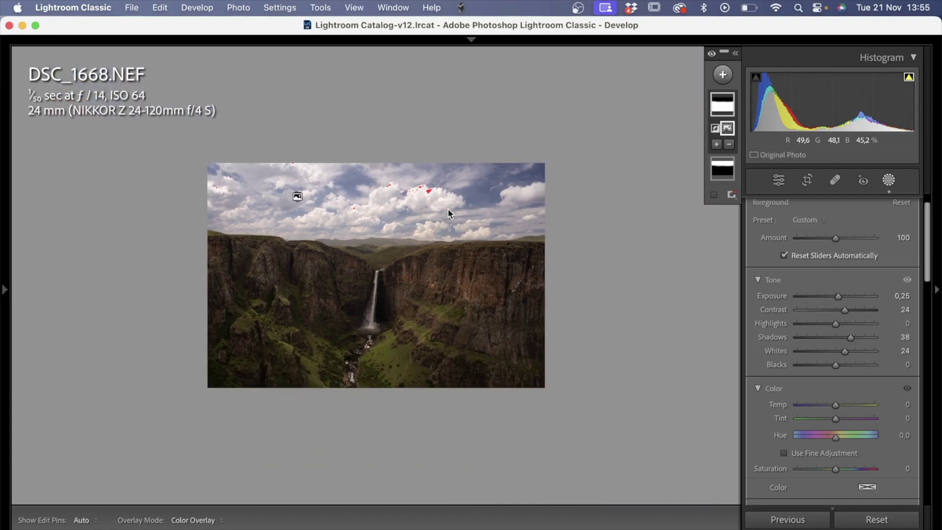
key(super+equal)
key(super+equal)
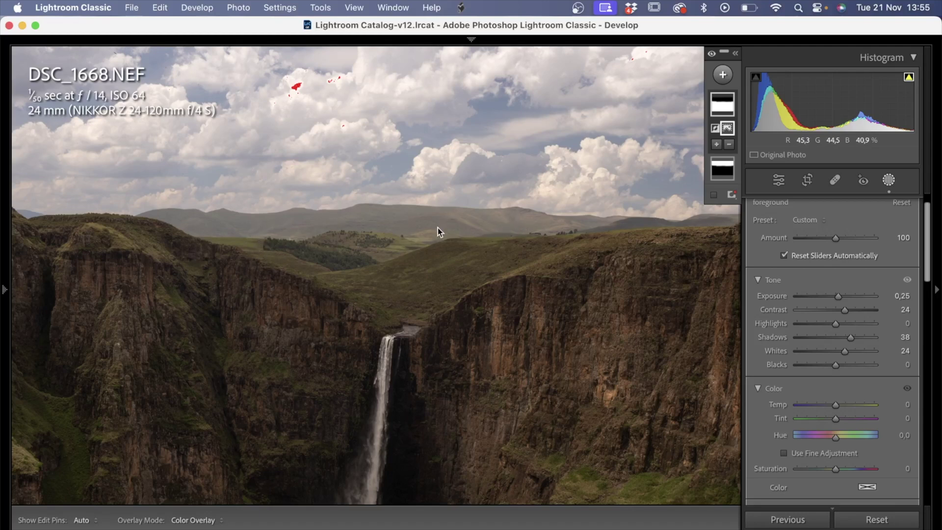
scroll(438, 228, down, 5)
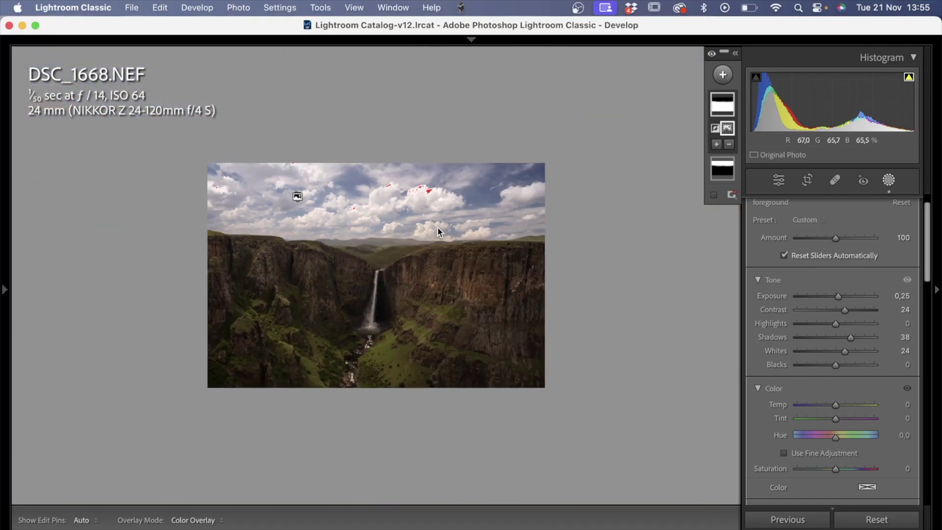
scroll(438, 227, up, 5)
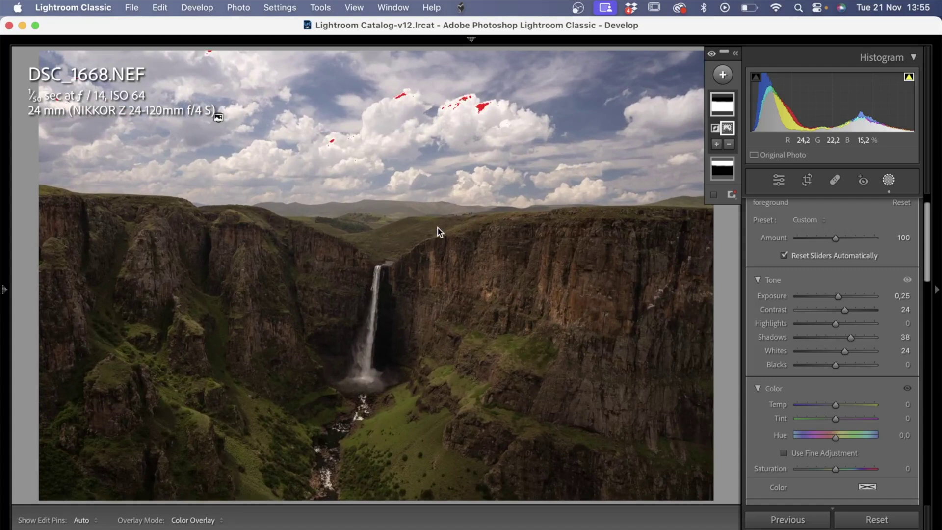
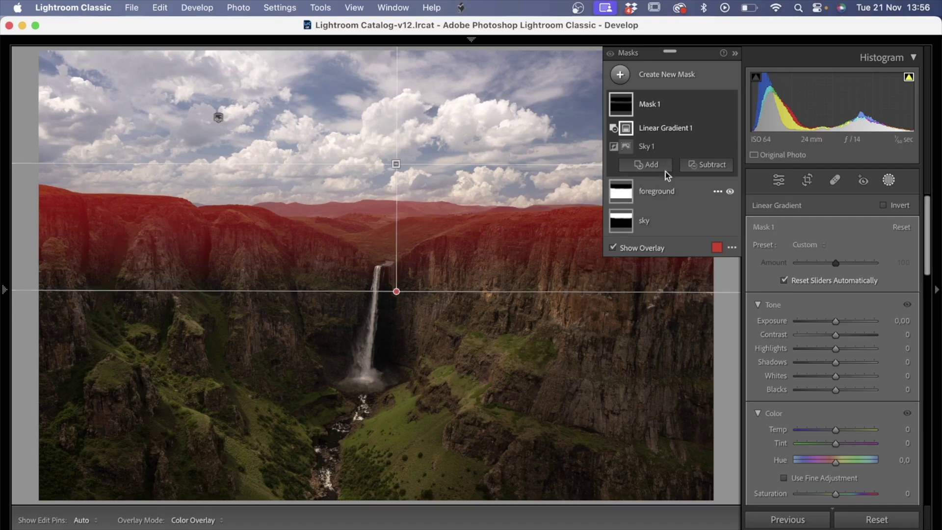
Step: Subtract a radial gradient from the horizon mask over the western cliffs, then widen, flatten and tilt it towards the waterfall
click(719, 169)
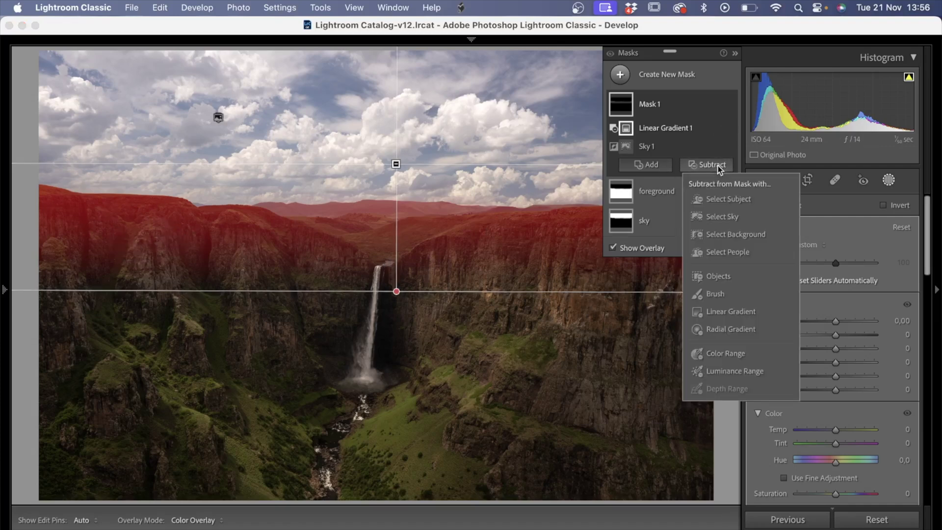
click(729, 330)
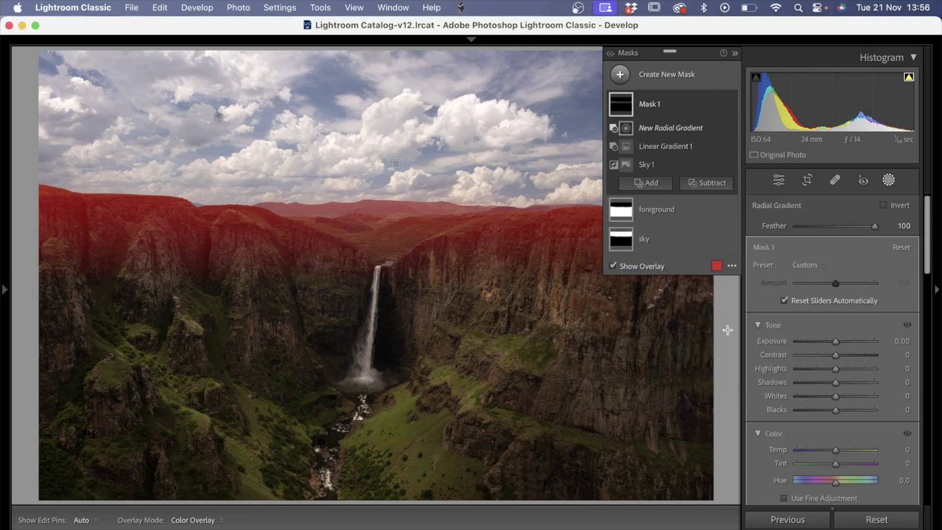
mouse_move(126, 228)
mouse_down()
mouse_move(309, 324)
mouse_move(327, 338)
mouse_move(334, 373)
mouse_move(371, 348)
mouse_up()
drag(127, 228, 59, 228)
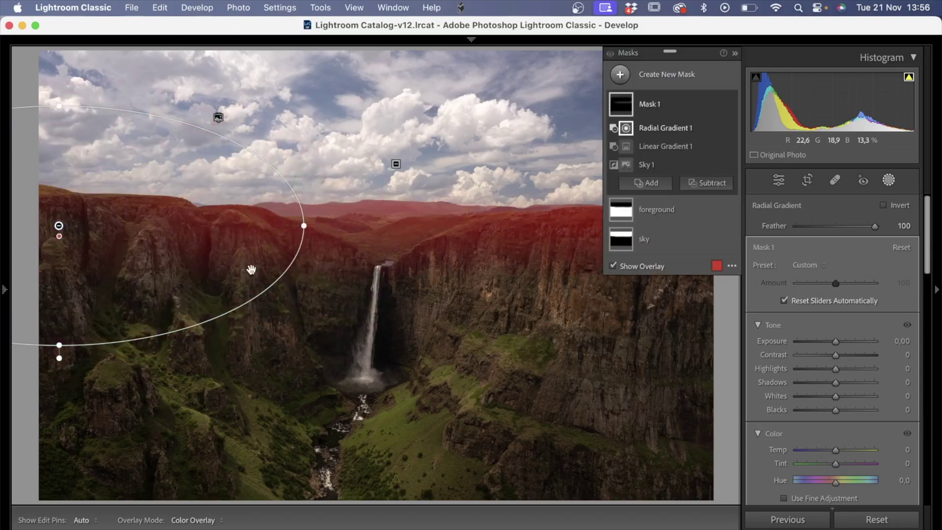
drag(305, 226, 413, 267)
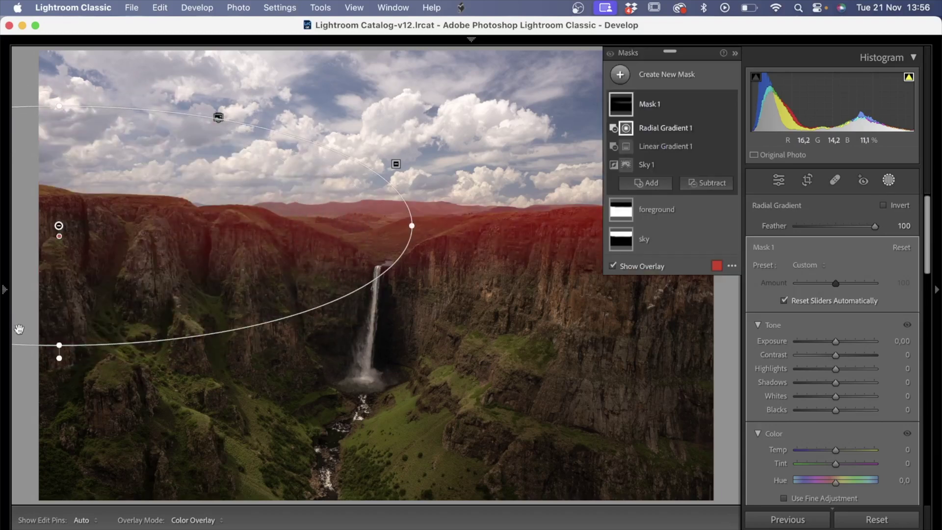
mouse_move(58, 345)
mouse_down()
mouse_move(57, 301)
mouse_move(58, 327)
mouse_up()
drag(270, 143, 274, 159)
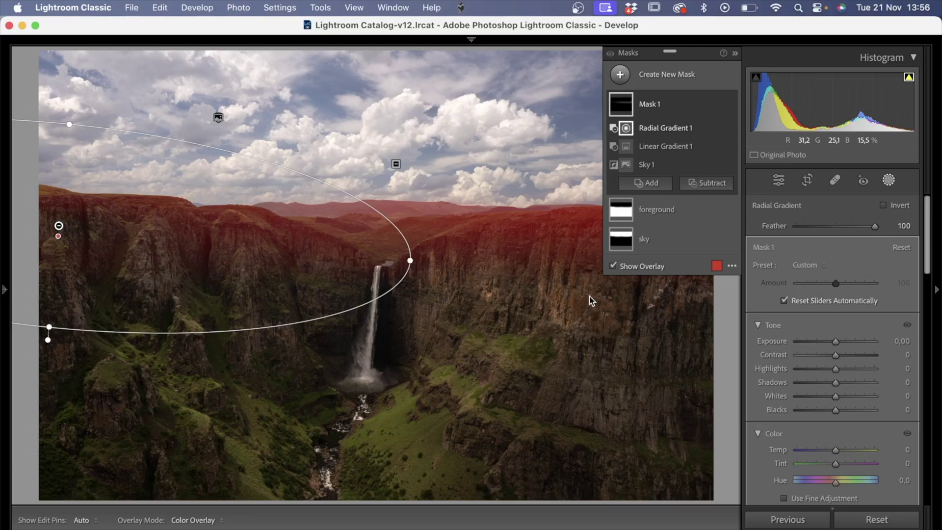
click(621, 74)
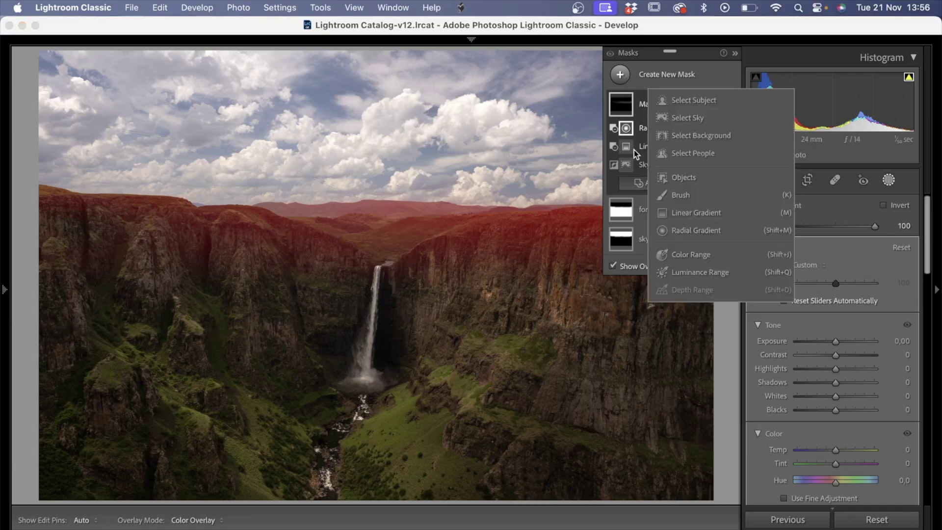
click(691, 230)
drag(608, 268, 767, 198)
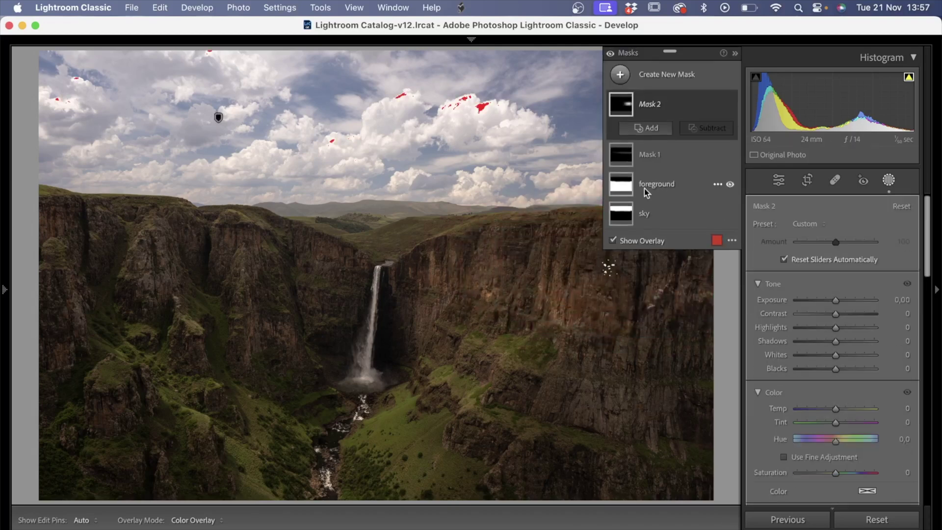
Step: Subtract a second radial gradient from the horizon mask, covering the cliffs on the other side of the waterfall
click(682, 159)
click(708, 183)
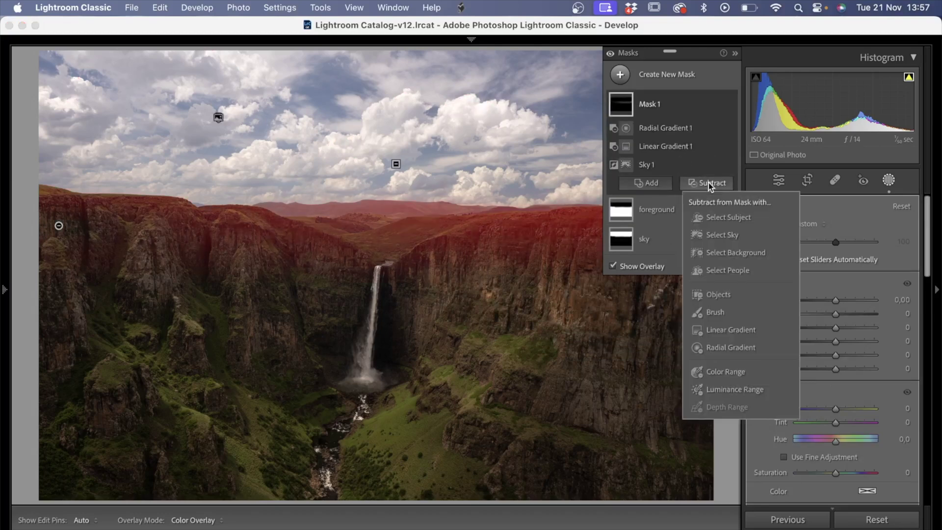
click(717, 343)
drag(564, 238, 823, 328)
drag(565, 241, 659, 223)
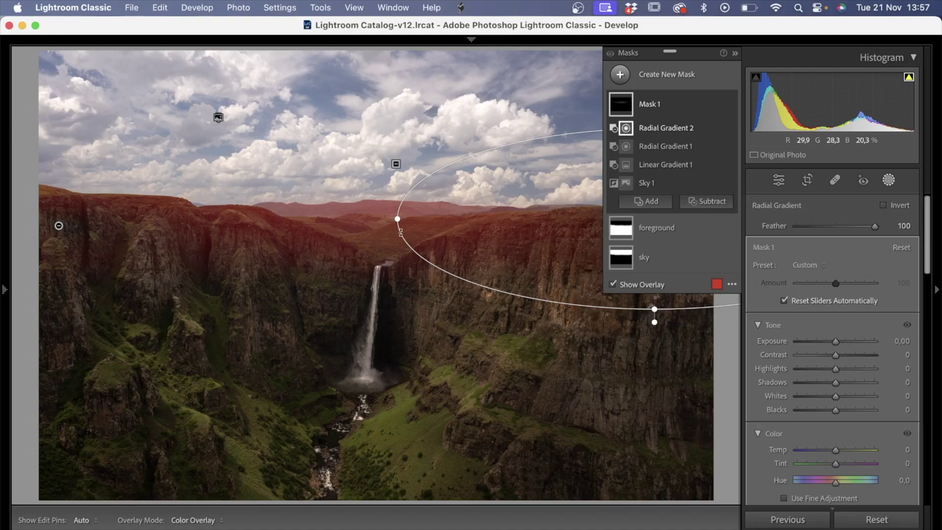
Step: On the horizon mask, set contrast to 47, blacks to −66 and exposure to −1,52
mouse_move(837, 353)
mouse_down()
mouse_move(869, 353)
mouse_move(855, 352)
mouse_up()
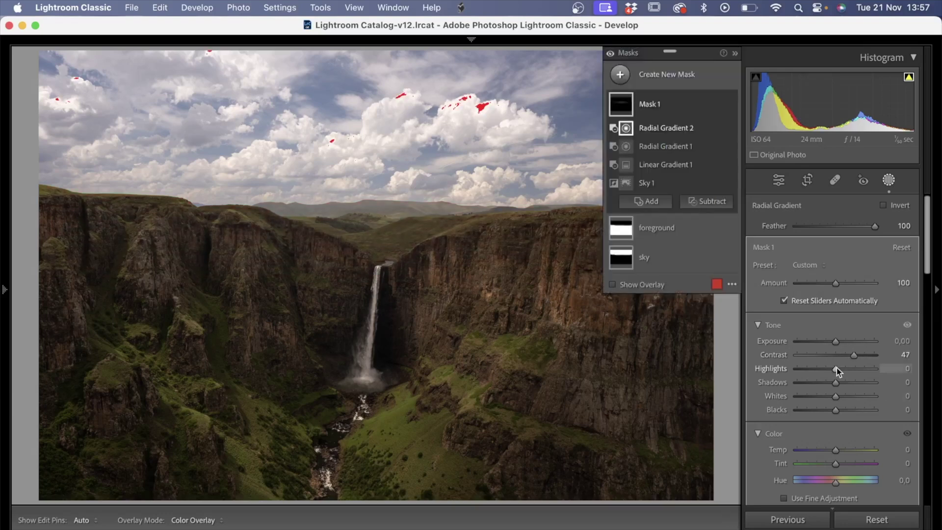
drag(837, 410, 811, 410)
drag(835, 342, 821, 338)
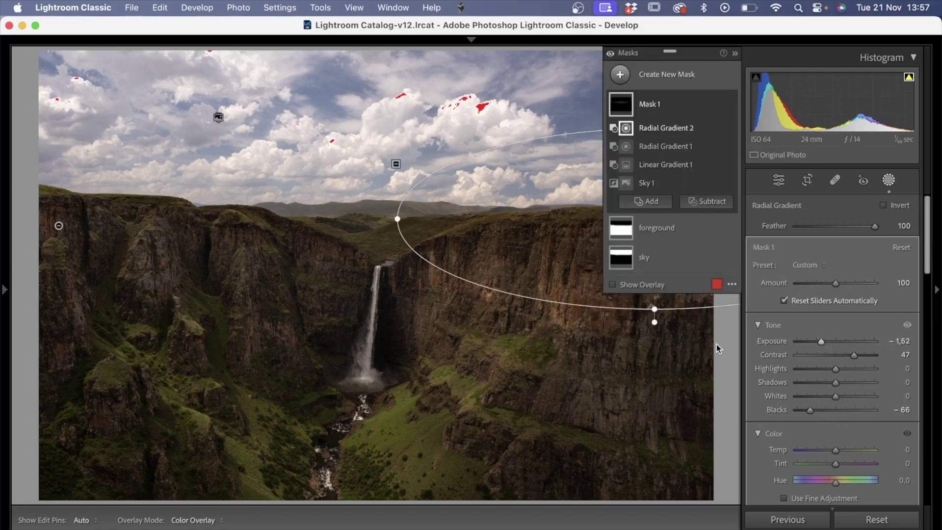
Step: Compare the distant hills with the horizon mask hidden and shown, and check its coverage and the clipped clouds in the whole photo
key(super+equal)
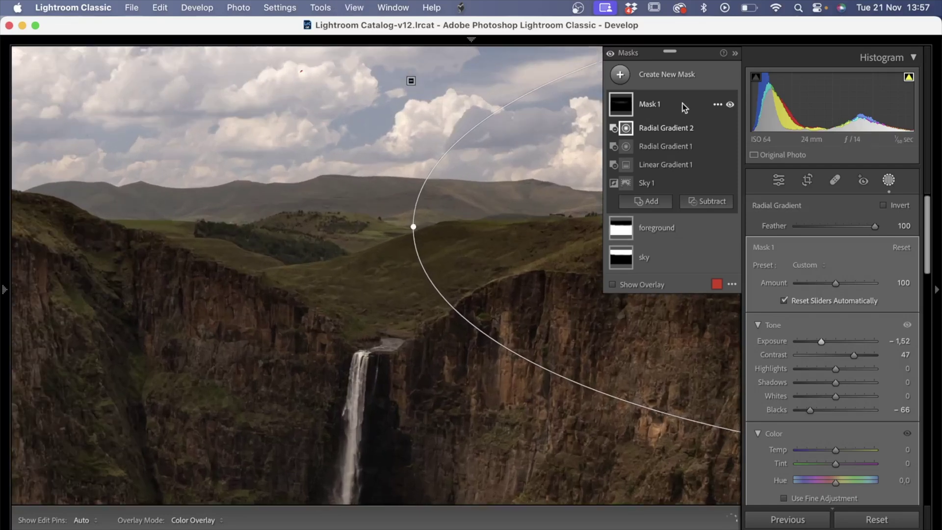
click(730, 105)
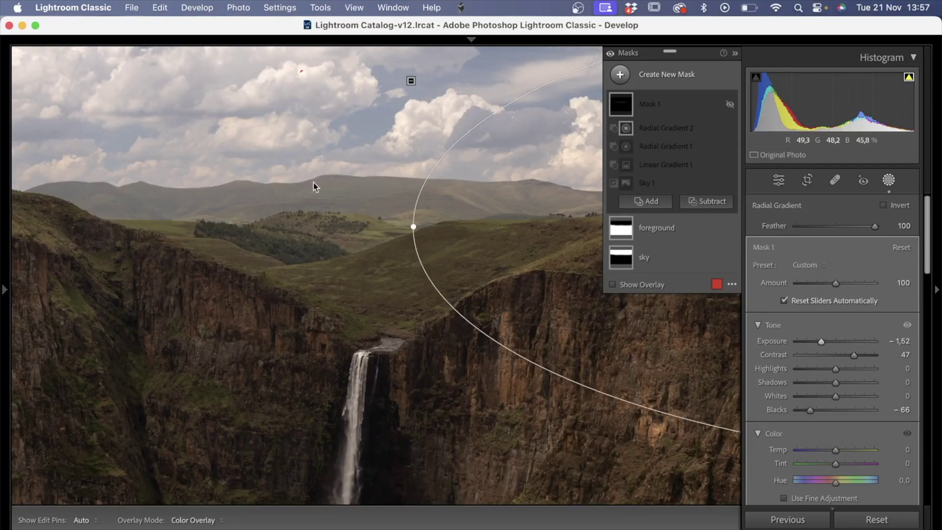
click(730, 105)
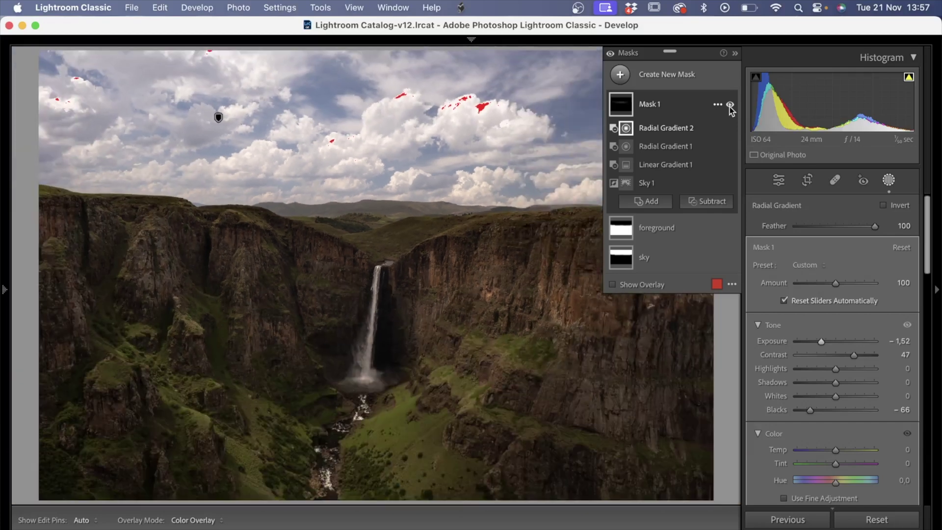
click(734, 53)
mouse_move(554, 234)
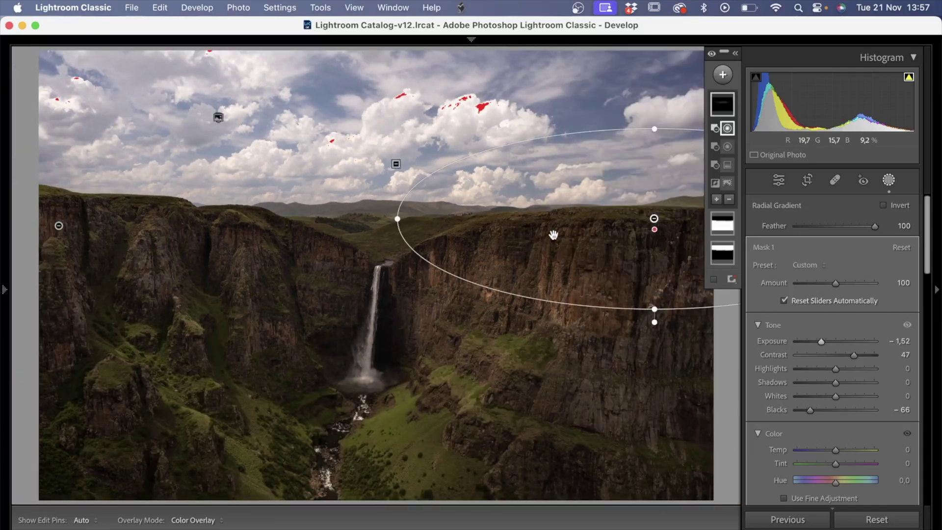
mouse_move(730, 100)
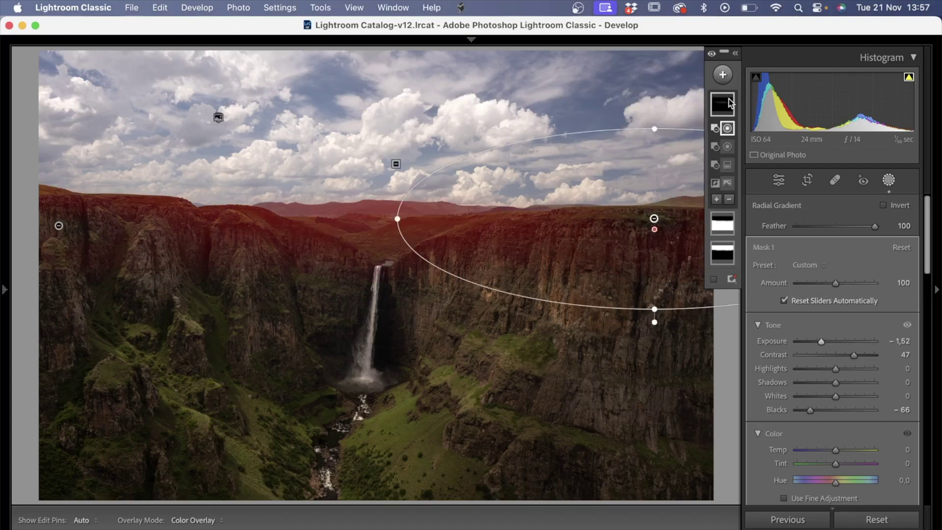
click(780, 180)
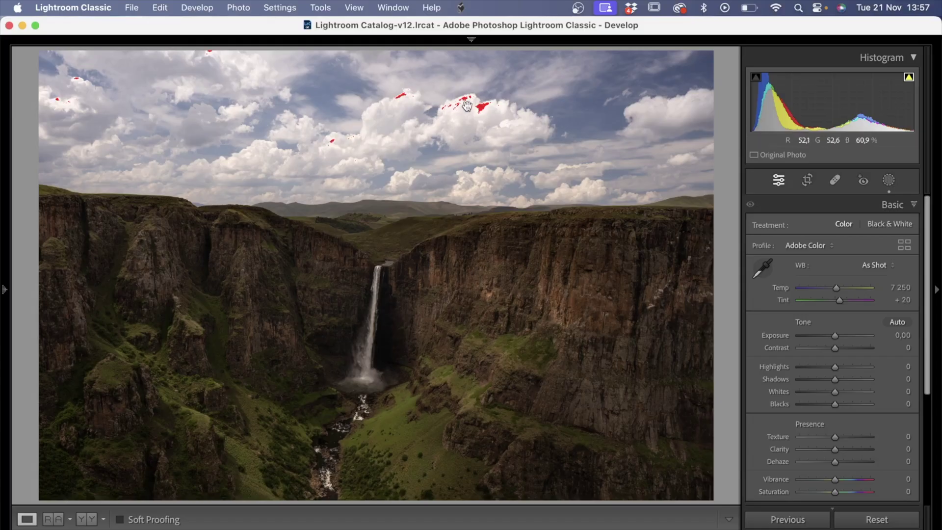
Step: Create a radial gradient mask with feather 90 and position it over the bright clouds in the middle of the sky
click(888, 180)
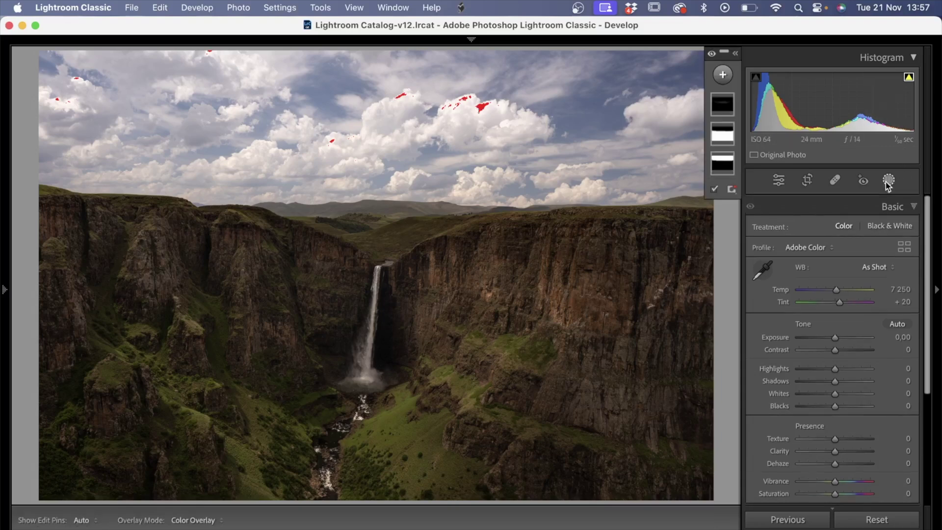
click(723, 76)
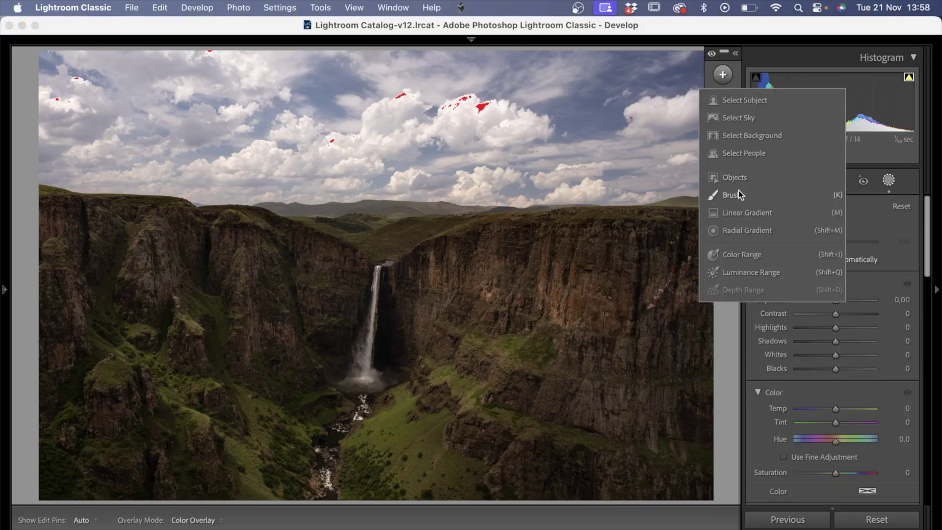
click(741, 231)
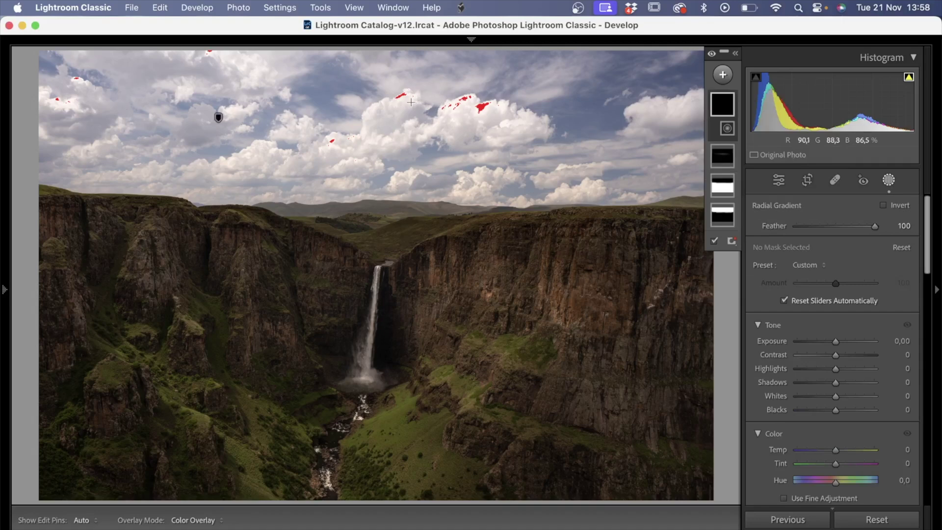
drag(412, 103, 644, 169)
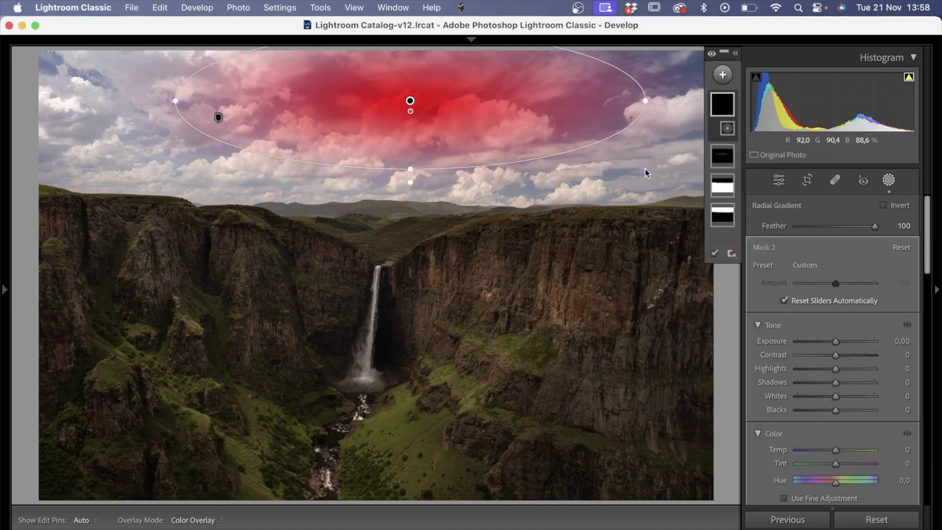
drag(408, 101, 423, 120)
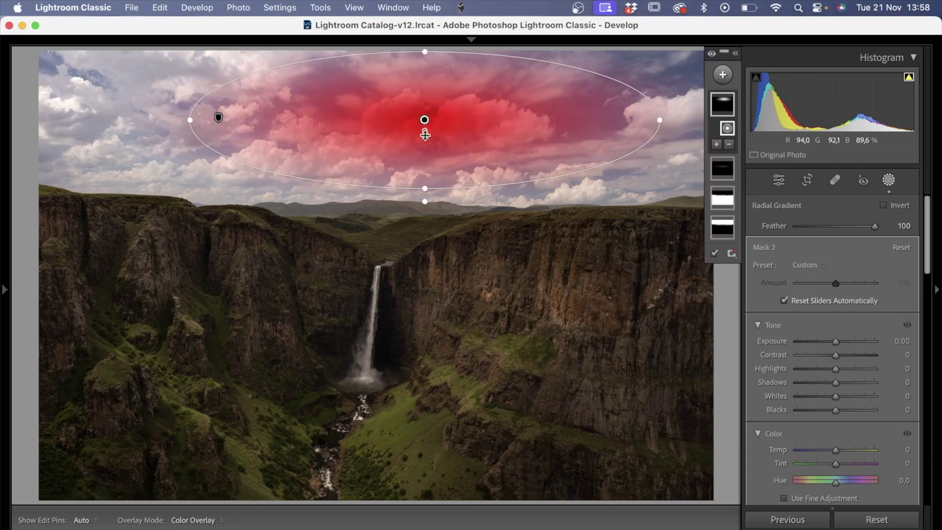
mouse_move(423, 131)
mouse_down()
mouse_move(395, 185)
mouse_move(403, 200)
mouse_move(407, 160)
mouse_move(425, 134)
mouse_move(420, 181)
mouse_move(431, 138)
mouse_up()
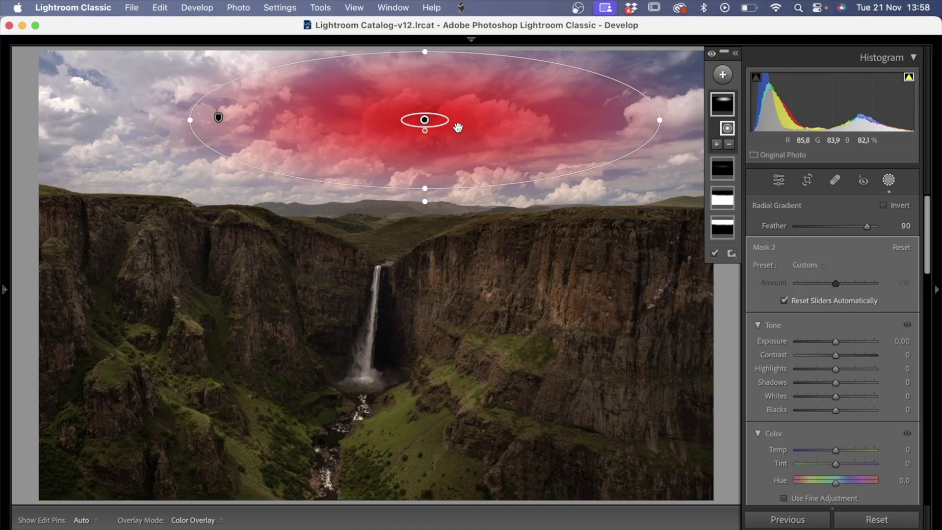
drag(425, 122, 439, 117)
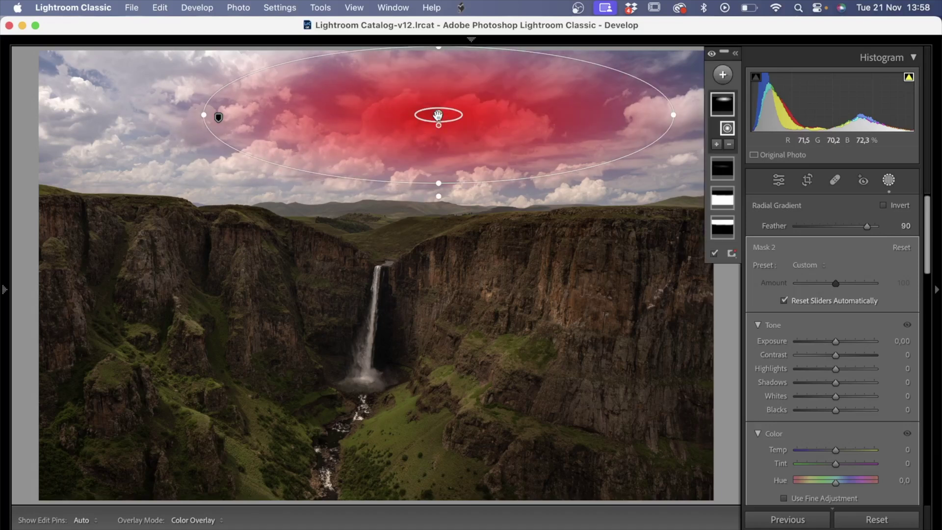
Step: Subtract a luminance range from the central cloud mask
click(736, 53)
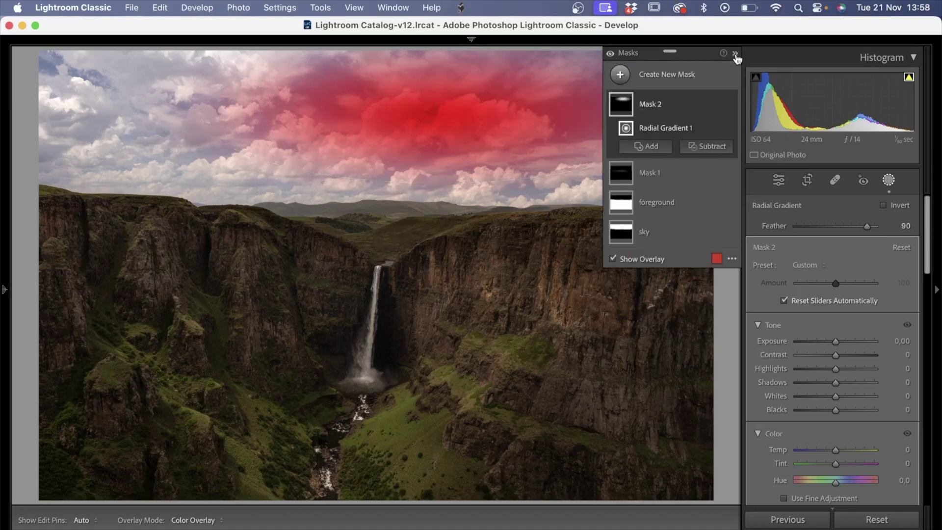
click(709, 147)
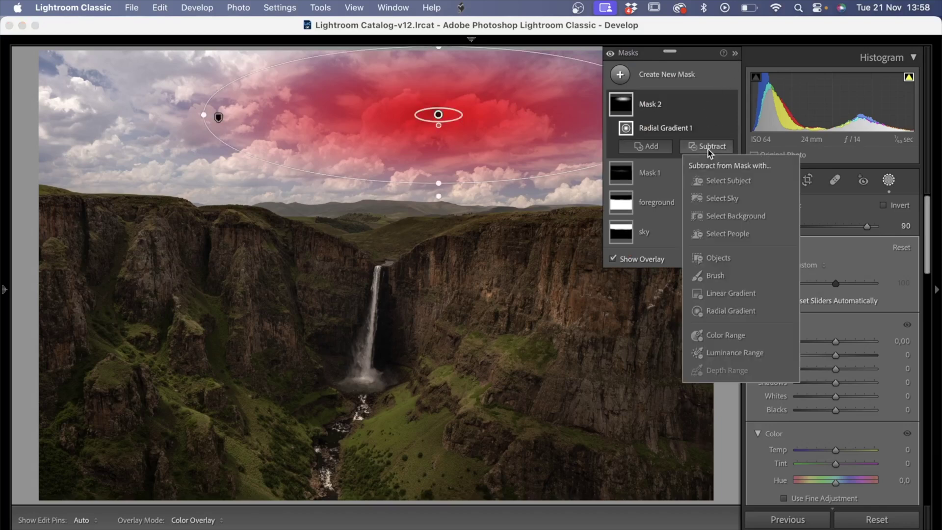
click(727, 354)
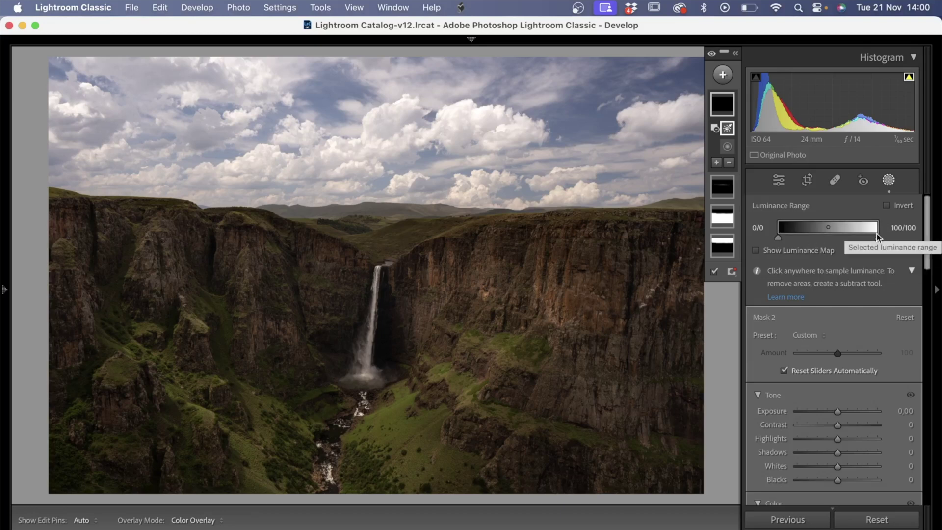
Step: Try limiting the subtracted luminance range to 78/79 with exposure at −1,74 on the cloud mask, and reset the exposure
mouse_move(881, 228)
mouse_down()
mouse_move(833, 225)
mouse_move(868, 227)
mouse_up()
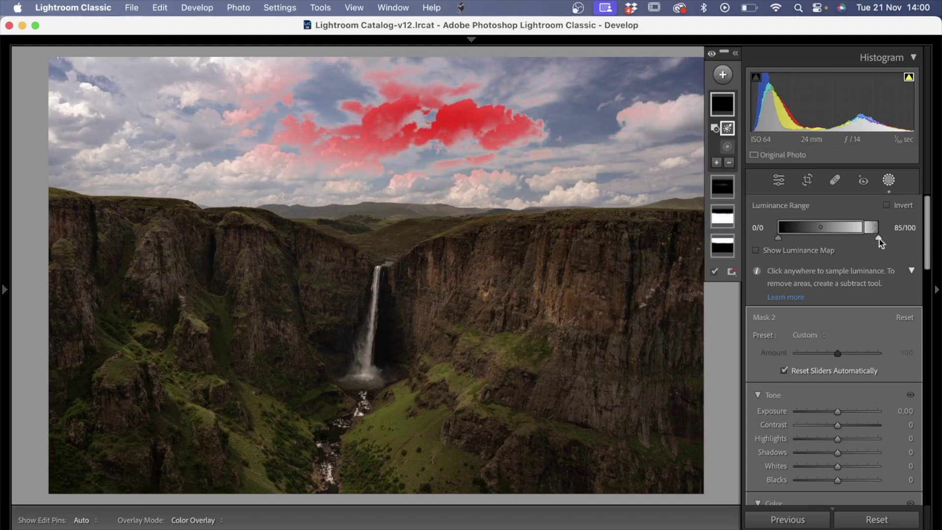
drag(878, 238, 872, 238)
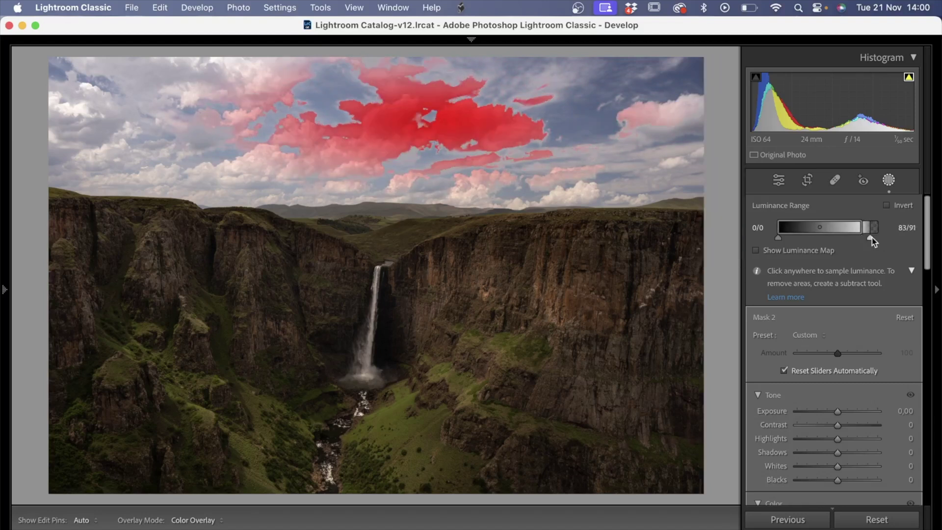
drag(872, 238, 857, 239)
drag(836, 413, 818, 411)
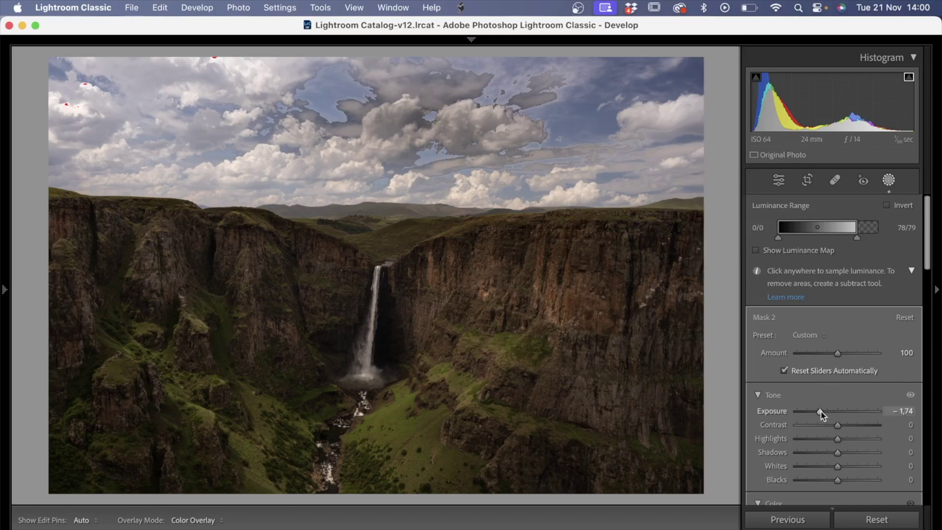
double_click(820, 412)
Step: Set the subtracted luminance range's upper limit to 96/100 and the cloud mask's highlights to −73
drag(858, 238, 876, 229)
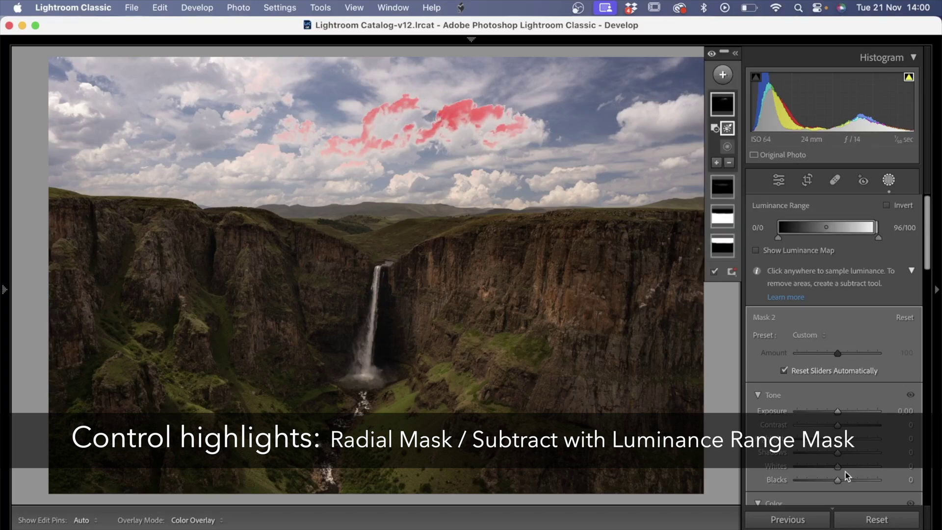
drag(838, 438, 810, 427)
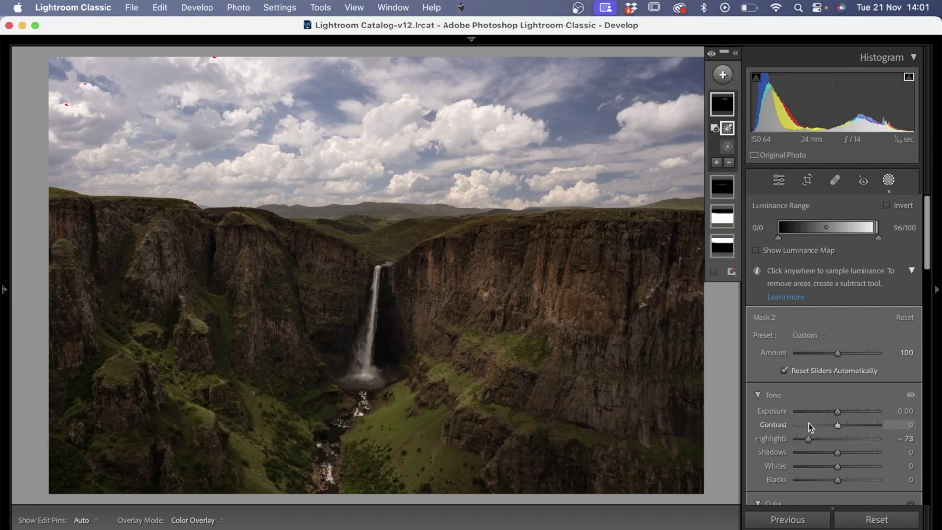
Step: Create a new radial gradient mask over the bright clouds in the upper left corner of the photo
click(723, 77)
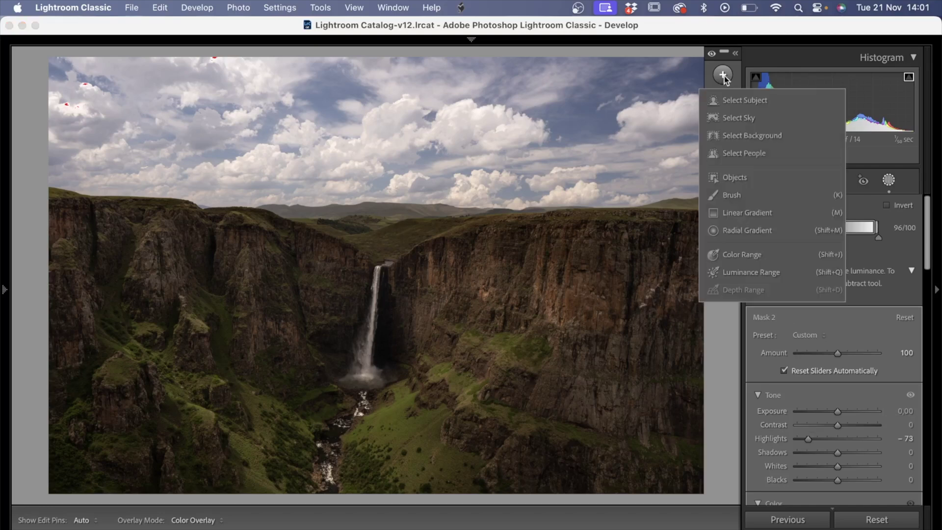
click(736, 231)
drag(87, 70, 298, 156)
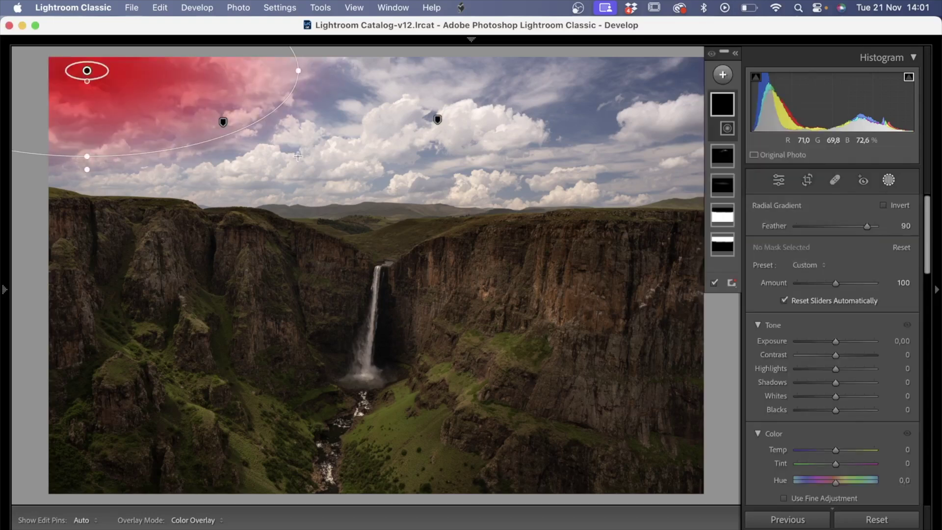
mouse_move(725, 125)
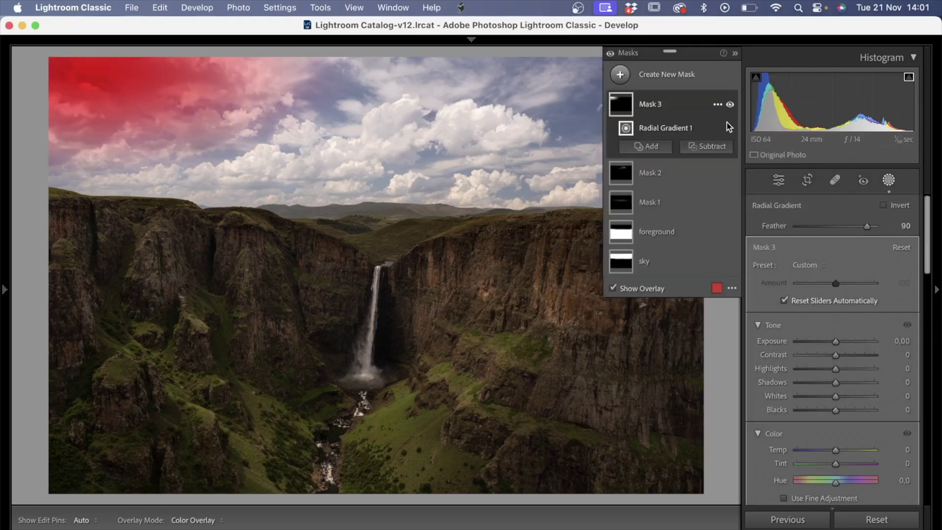
Step: Subtract a luminance range with its upper limit at 92/100 from the upper-left cloud mask and set the mask's highlights to −25
click(720, 147)
click(715, 352)
mouse_move(870, 229)
mouse_down()
mouse_move(858, 226)
mouse_move(879, 236)
mouse_move(873, 226)
mouse_up()
drag(838, 442, 828, 439)
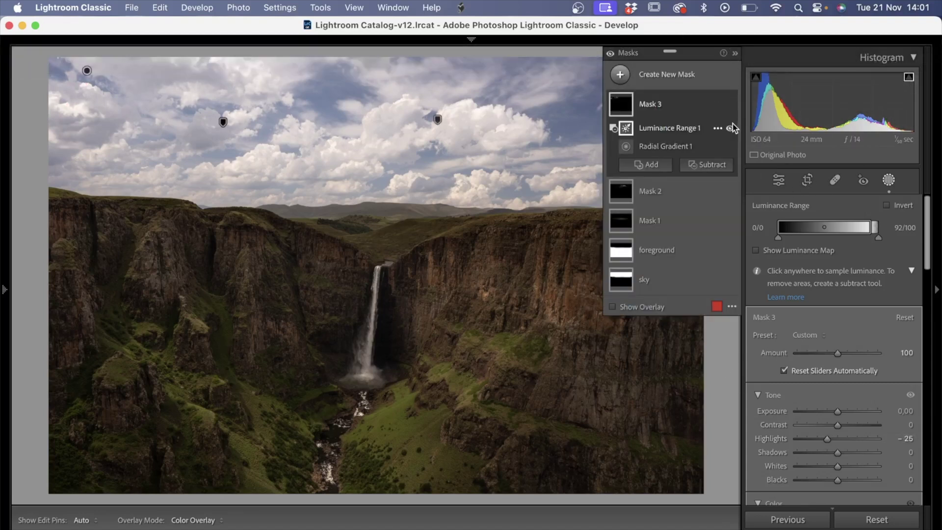
Step: Create a radial gradient mask over the grassy slope and cliff beside the waterfall, narrowed and tilted to follow the sloping terrain
click(735, 53)
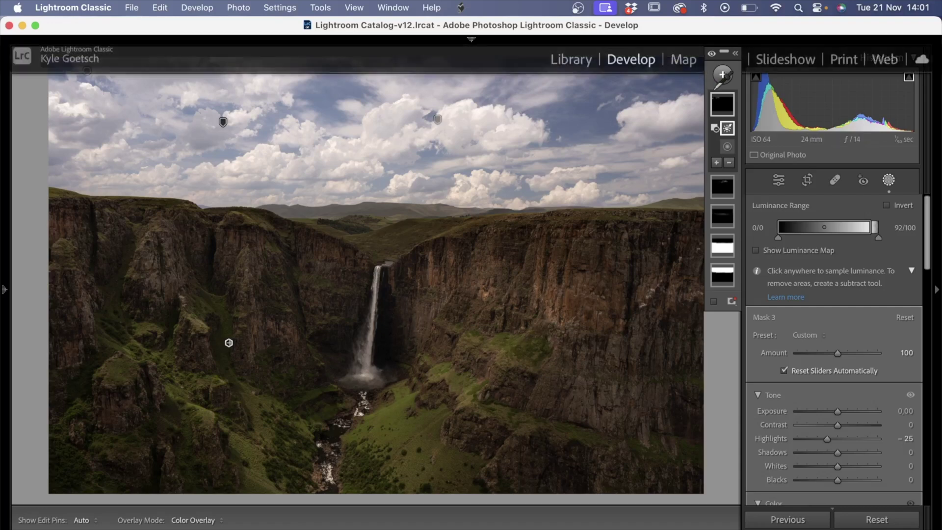
click(722, 78)
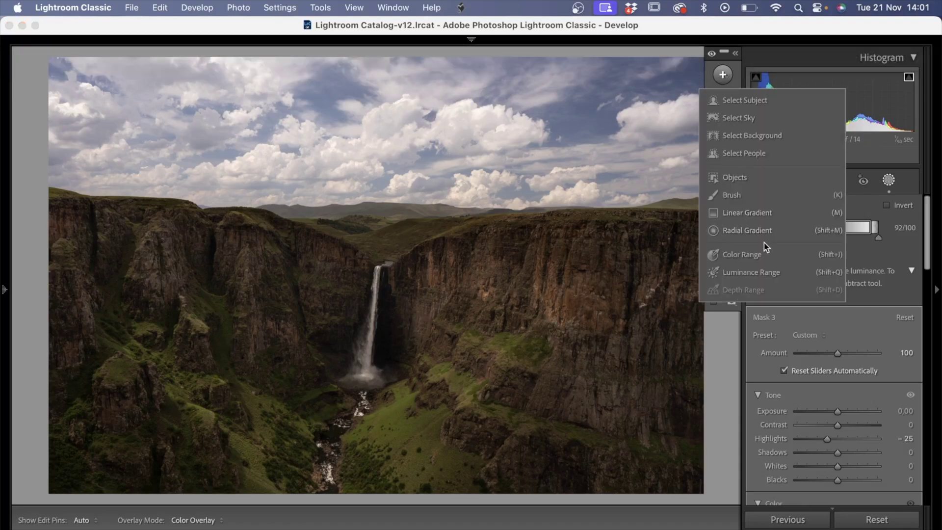
click(748, 229)
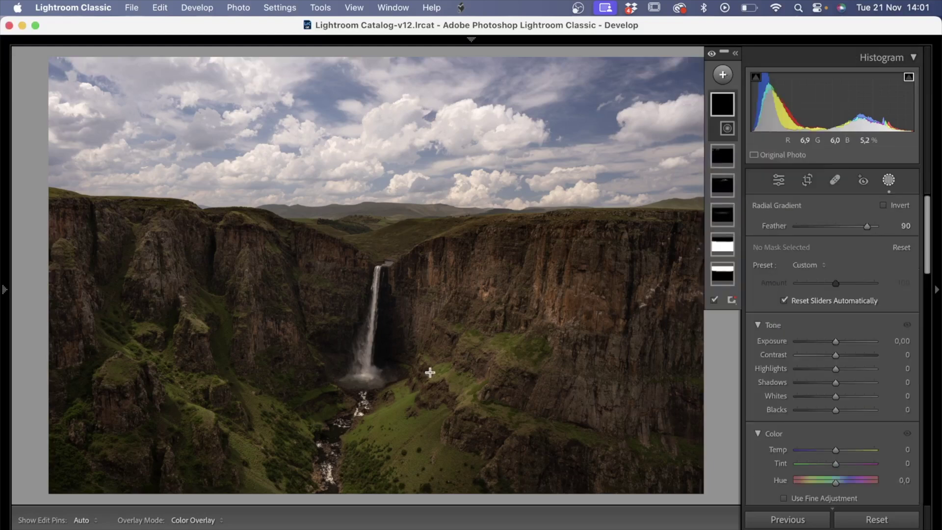
drag(459, 382, 609, 498)
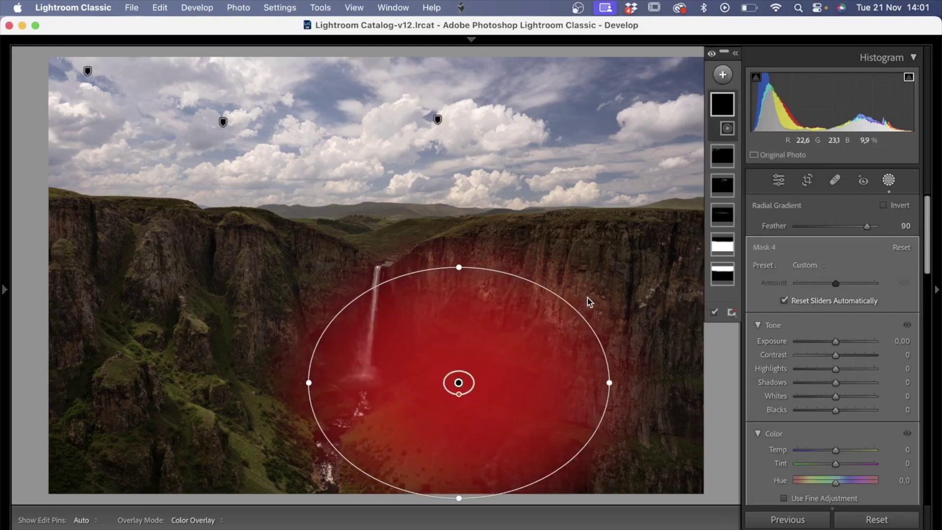
drag(560, 298, 427, 301)
drag(498, 285, 476, 269)
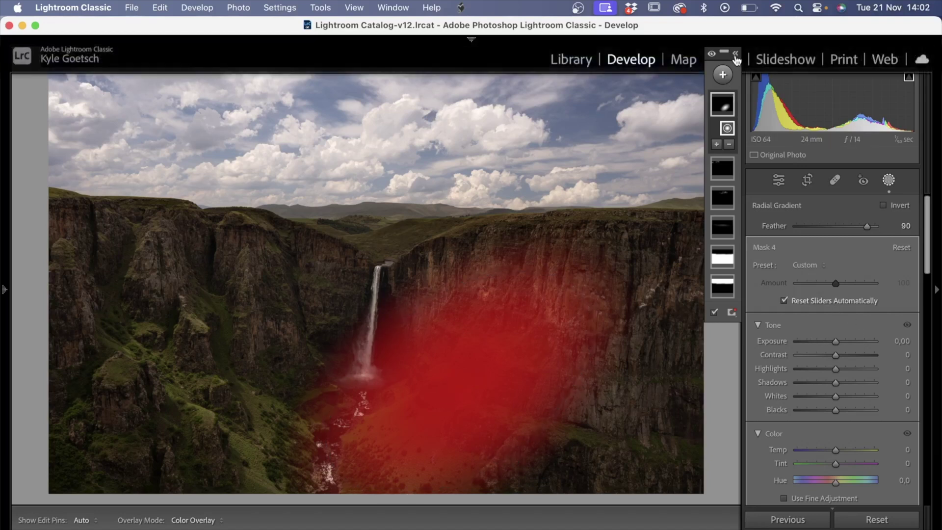
Step: Subtract a luminance range with its upper limit at 45/89 from the slope mask
click(736, 59)
click(707, 146)
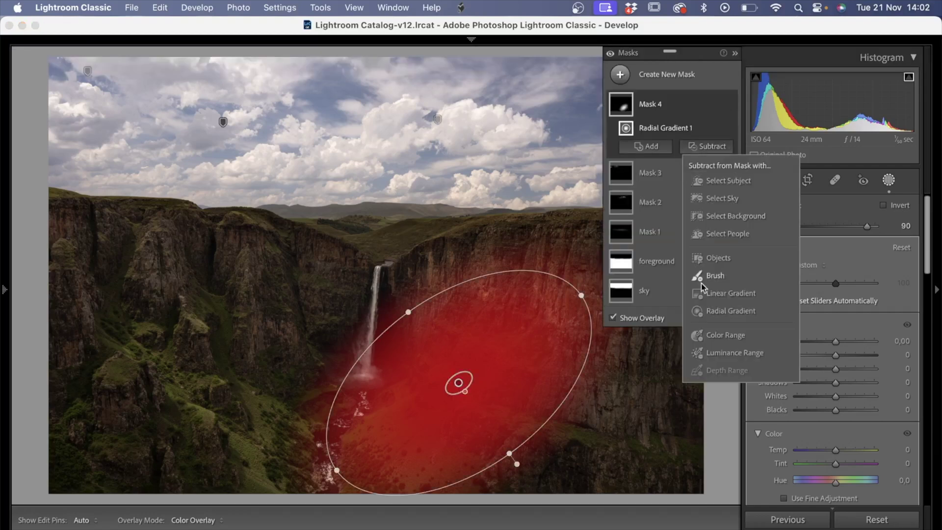
click(728, 353)
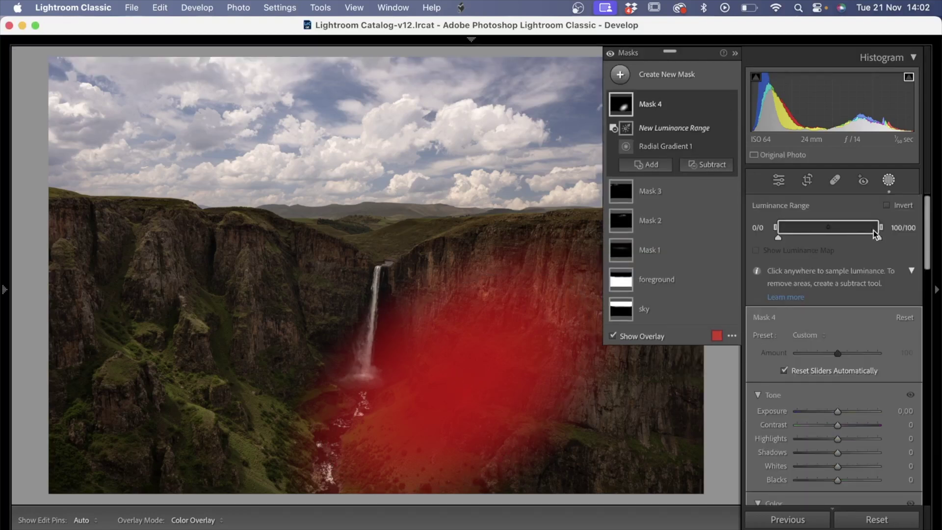
drag(877, 227, 826, 216)
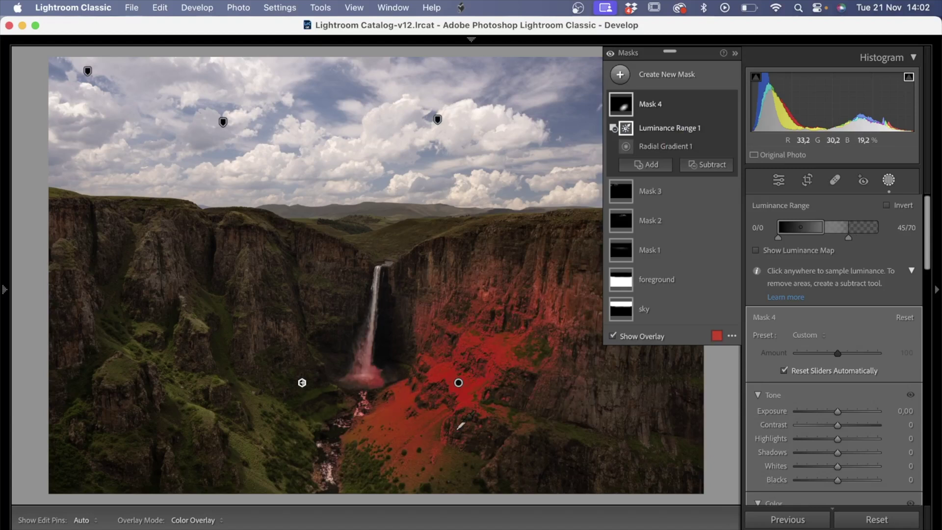
drag(848, 238, 867, 236)
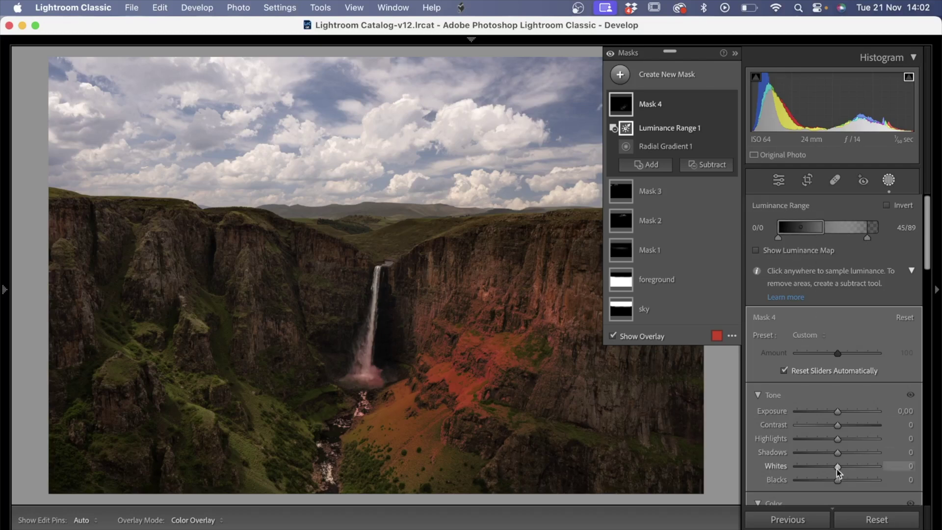
Step: Set the slope mask's exposure to 1,12, contrast to 21, shadows to 24, whites to 82, temp to 15 and saturation to 35
drag(837, 469, 870, 467)
mouse_move(838, 411)
mouse_down()
mouse_move(848, 410)
mouse_move(846, 426)
mouse_up()
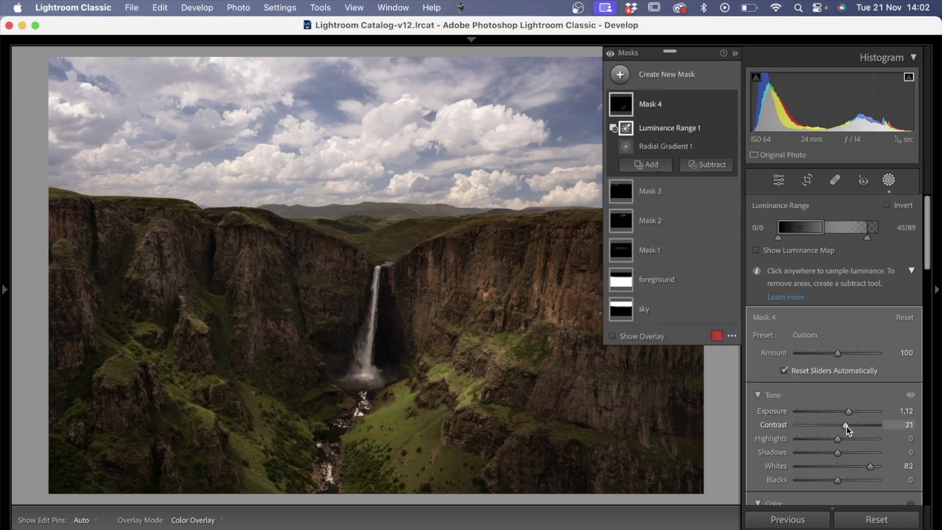
scroll(836, 438, down, 5)
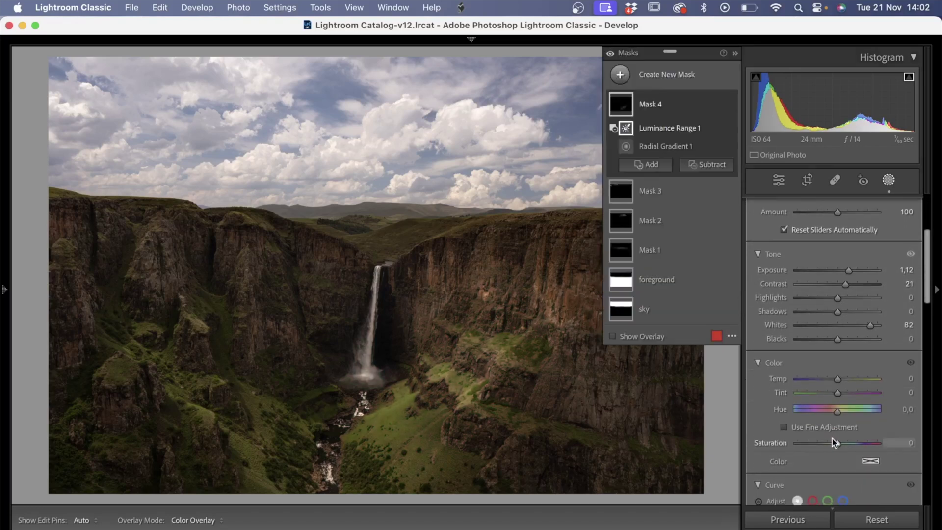
drag(838, 442, 850, 442)
drag(838, 381, 846, 384)
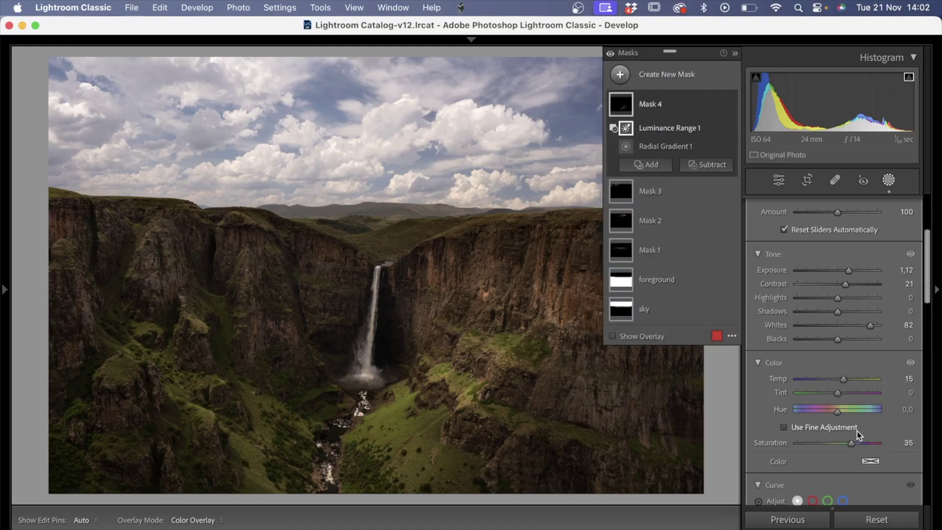
scroll(846, 410, up, 1)
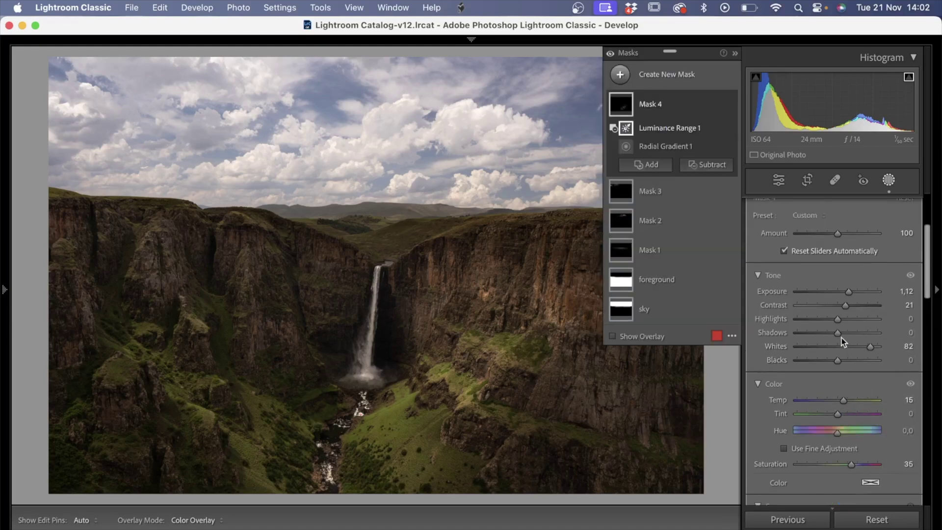
drag(839, 334, 844, 332)
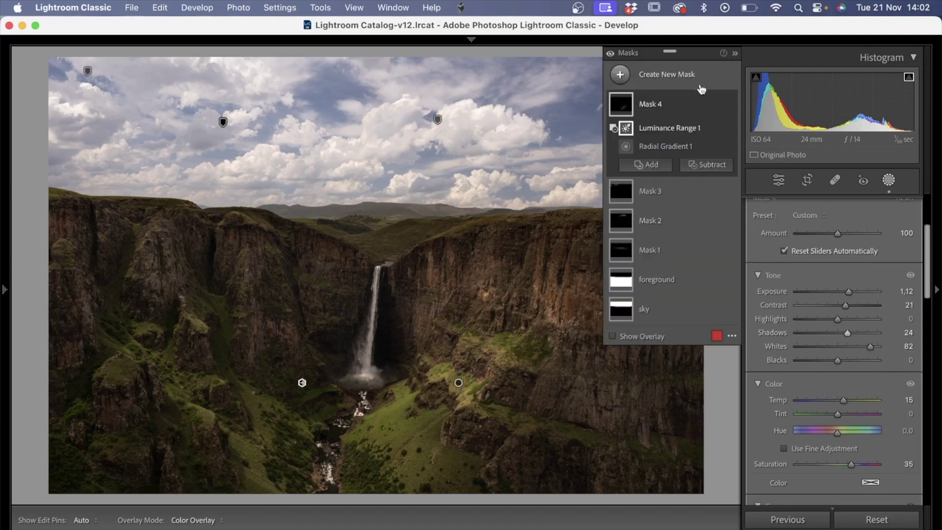
Step: Compare the photo with the slope mask's effect repeatedly hidden and shown
click(731, 105)
click(730, 105)
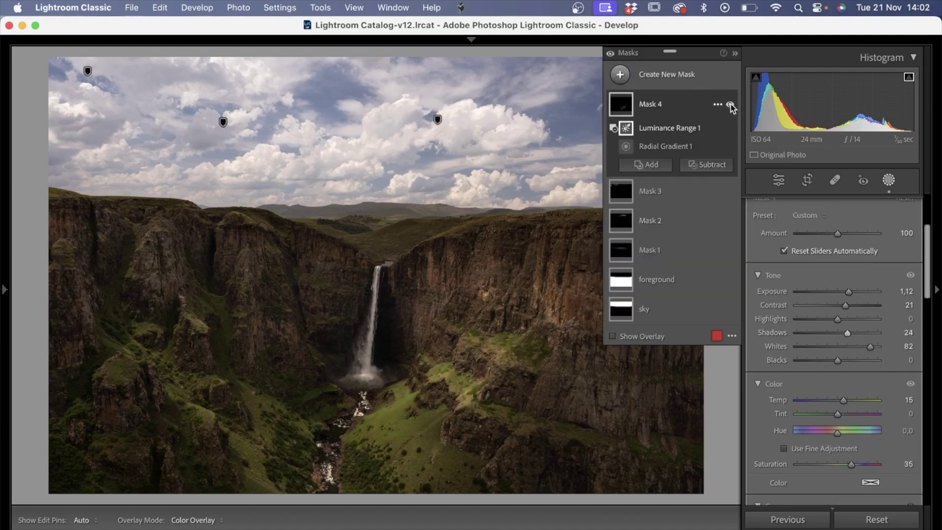
click(731, 105)
click(731, 105)
click(730, 105)
click(731, 105)
click(731, 105)
click(731, 105)
click(731, 105)
click(731, 105)
click(730, 105)
click(730, 105)
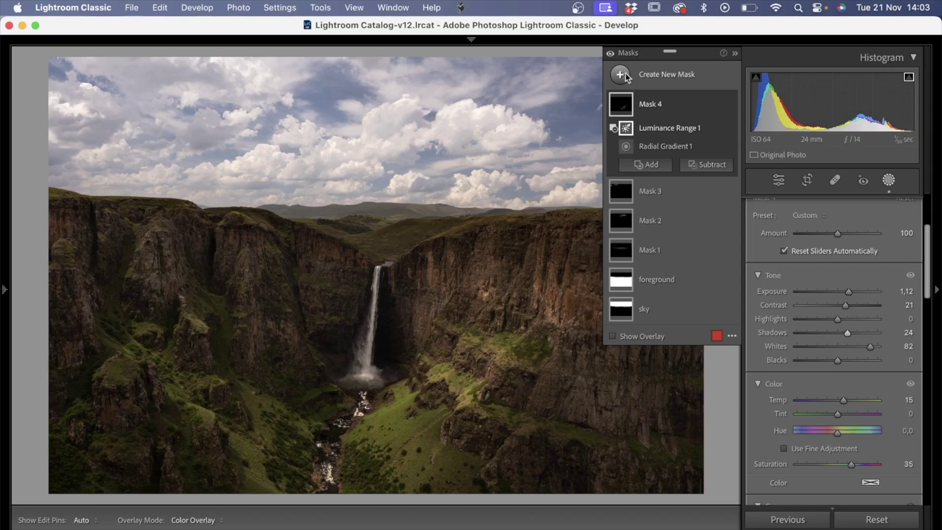
Step: Create a new radial gradient mask as a large circle over the cliffs and grass on the near side left of the waterfall
click(646, 164)
click(703, 231)
drag(196, 358, 351, 507)
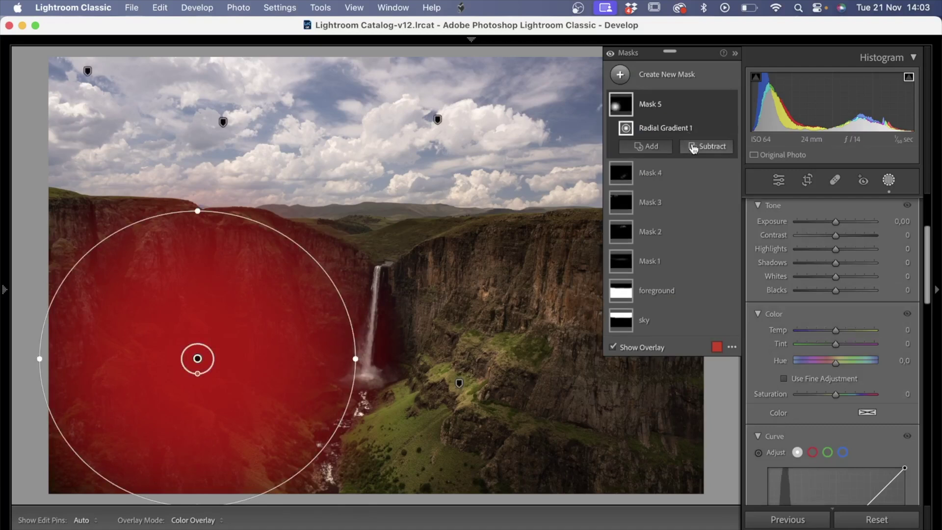
Step: Subtract a luminance range with its upper limit at 40/100 from the left cliff mask
click(702, 146)
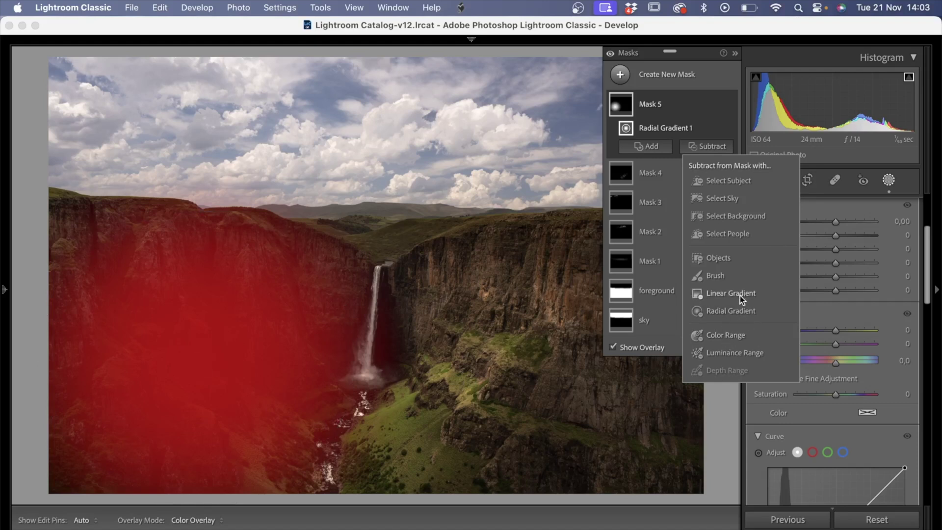
click(733, 346)
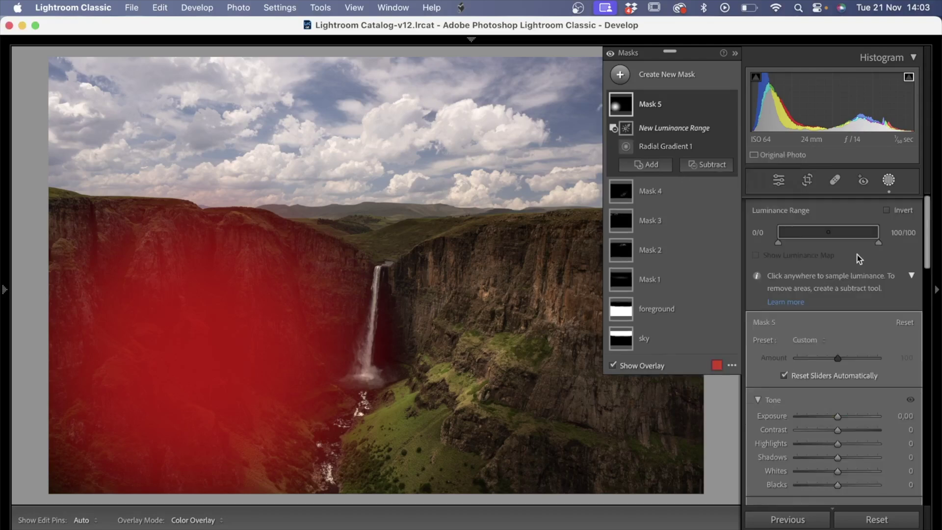
drag(873, 238, 867, 228)
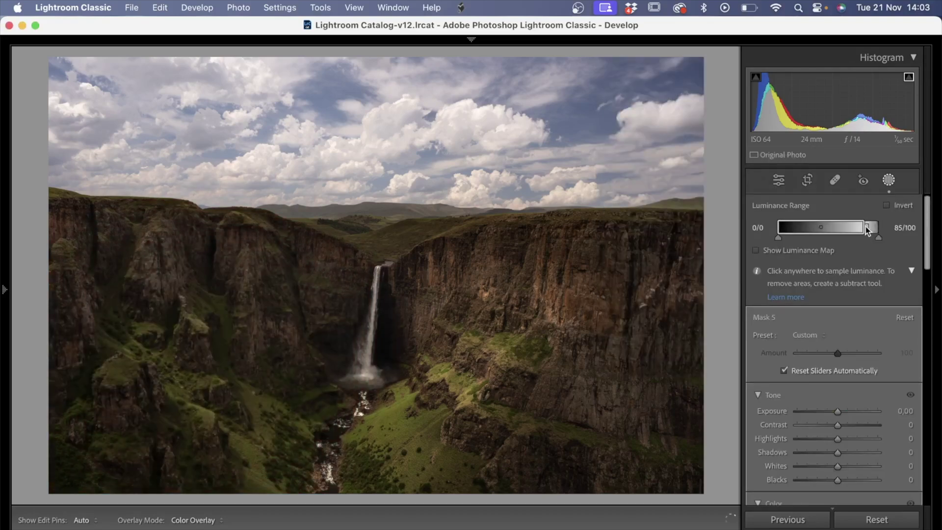
drag(866, 227, 825, 223)
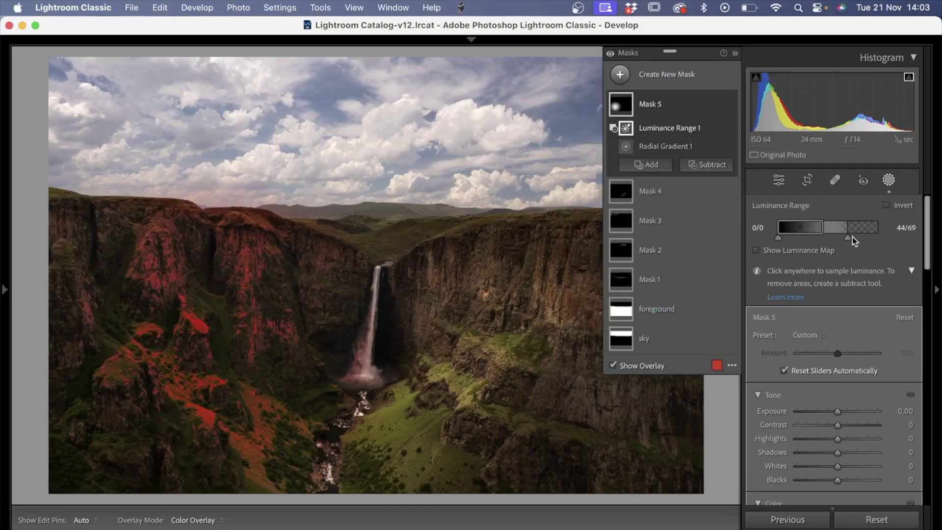
double_click(852, 237)
drag(826, 230, 821, 230)
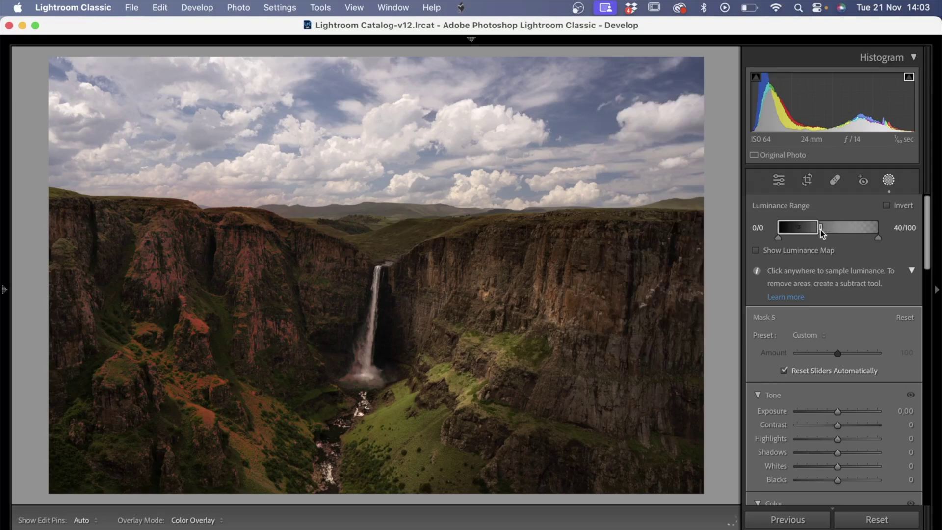
Step: Set the left cliff mask's exposure to 1,53, contrast to 29, whites to 53, temp to 11 and saturation to 68
drag(837, 411, 852, 428)
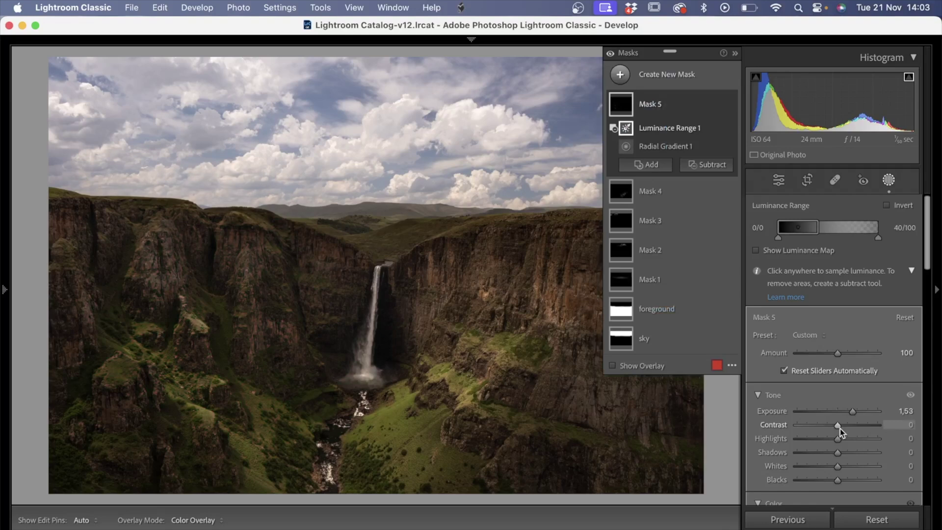
scroll(841, 428, down, 3)
drag(838, 471, 865, 472)
drag(838, 409, 841, 410)
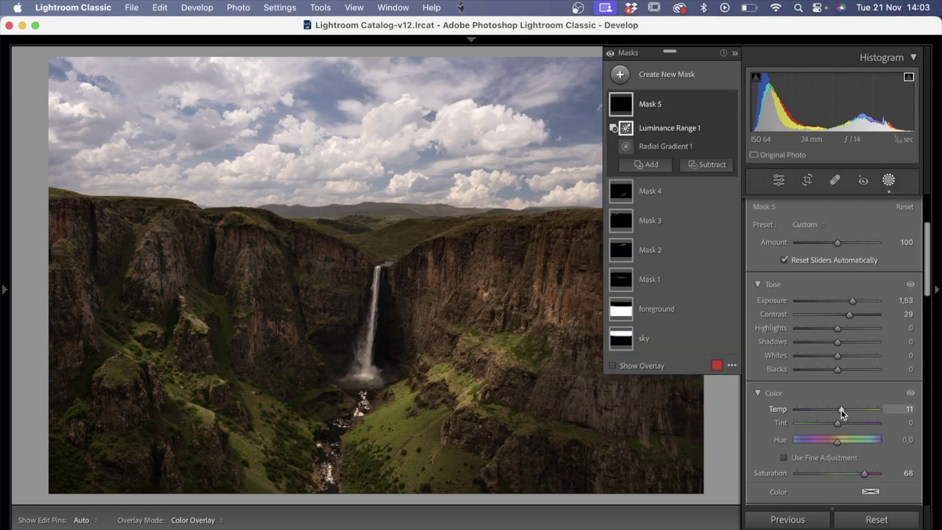
scroll(838, 398, up, 2)
drag(838, 398, 860, 398)
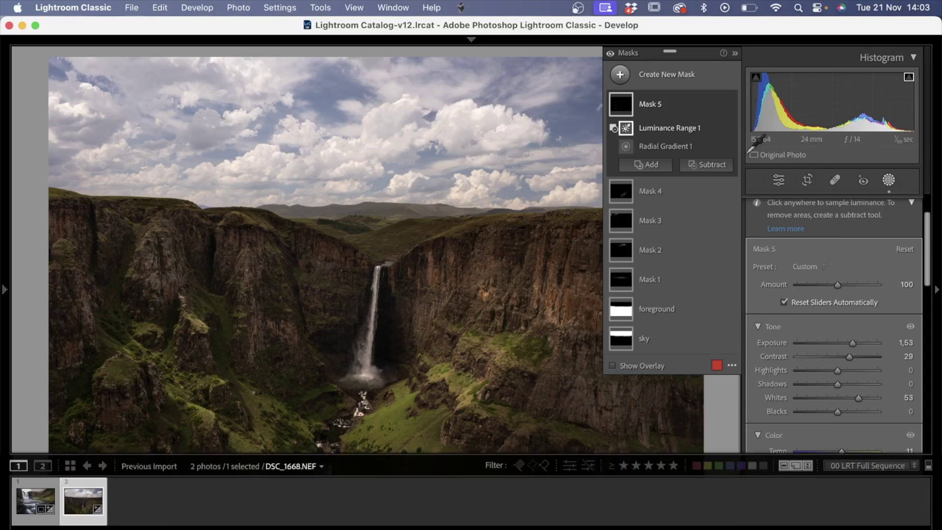
Step: Leave masking and compare the photo's before and after versions side by side, finishing in the single-photo view
key(Escape)
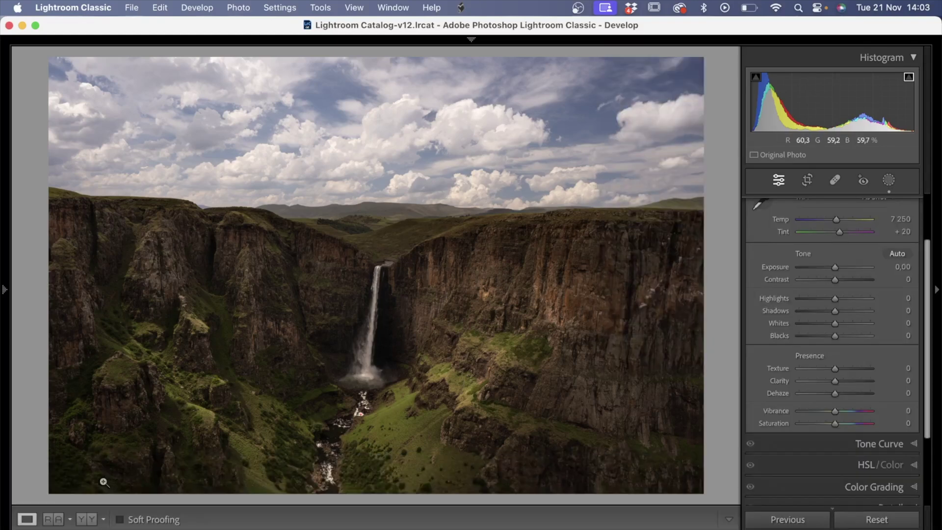
key(y)
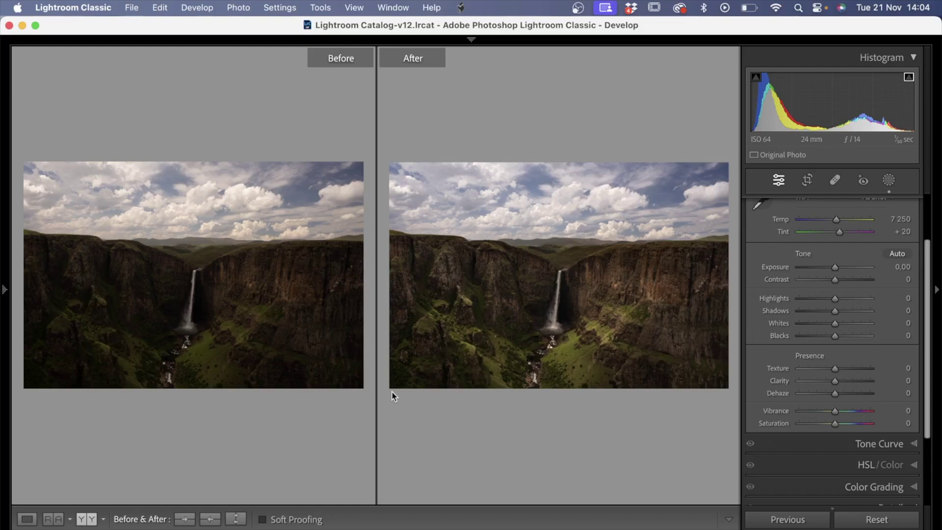
click(25, 519)
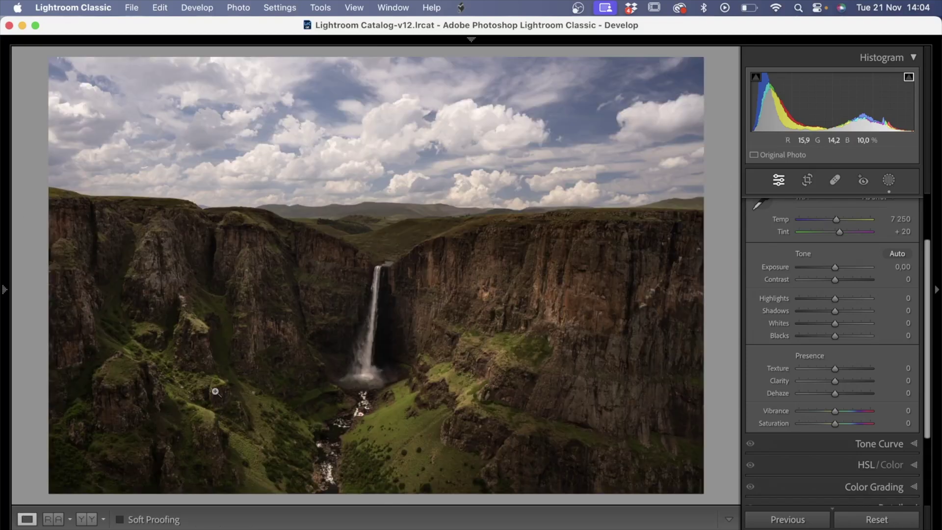
Step: Create a new radial gradient mask around the waterfall, widened and reduced in height, and centre it on the gorge just below the horizon
click(892, 182)
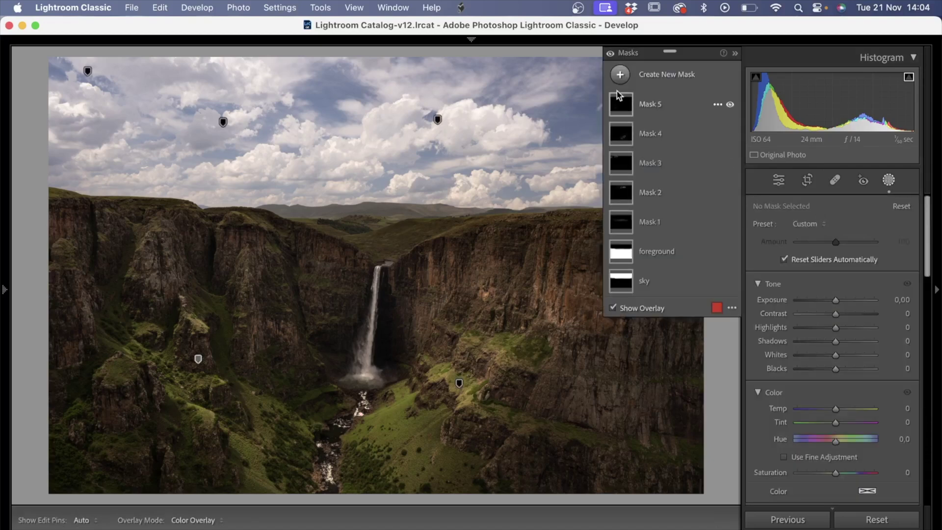
click(619, 75)
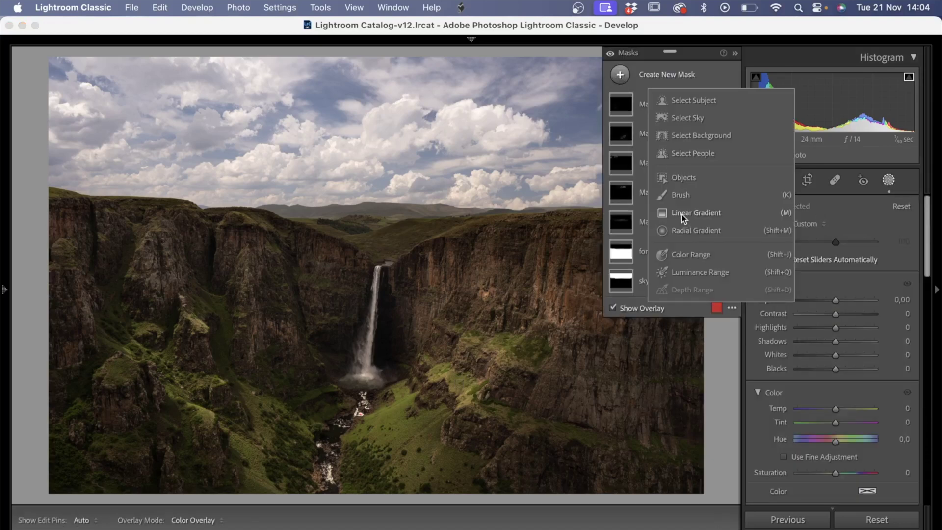
click(686, 233)
drag(363, 302, 458, 425)
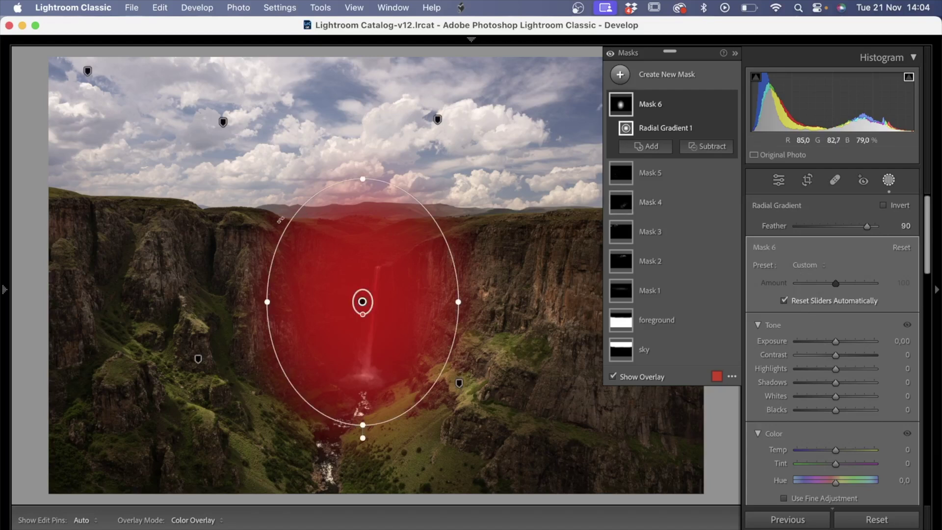
drag(461, 302, 483, 301)
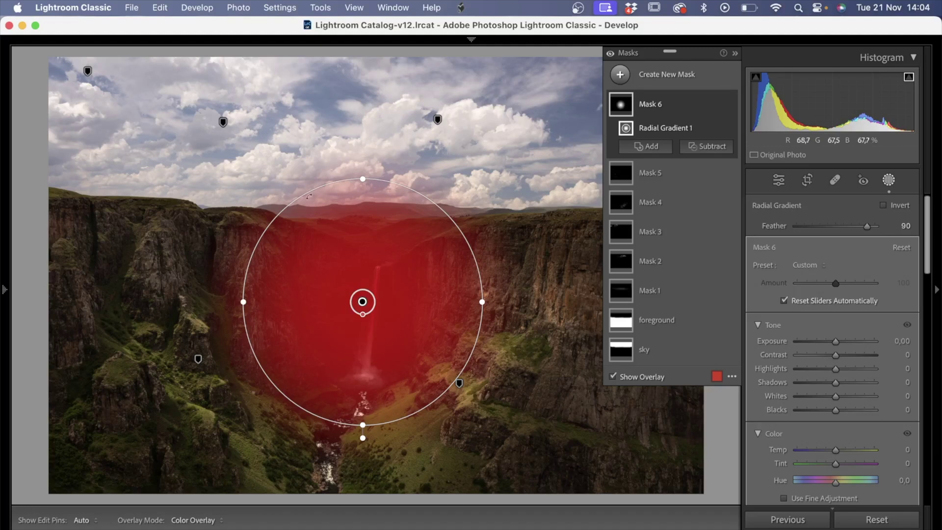
drag(366, 176, 364, 194)
drag(362, 301, 368, 316)
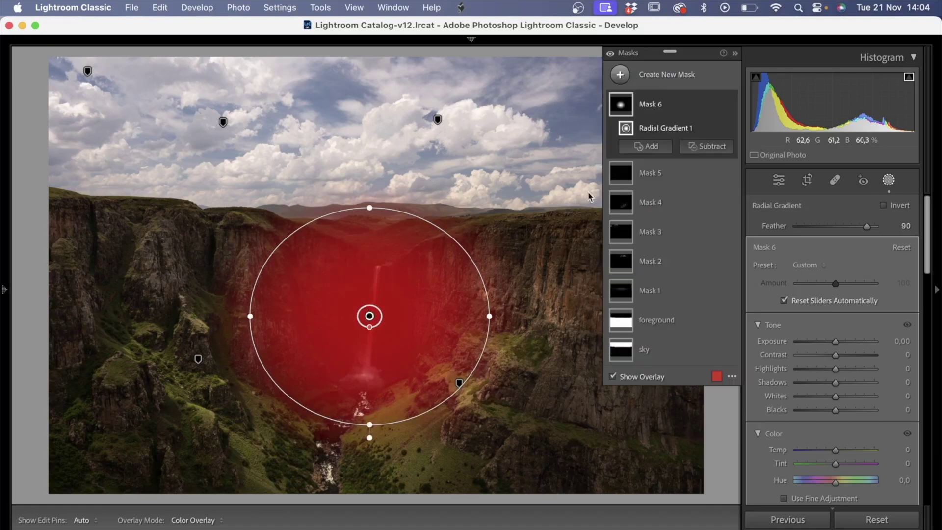
Step: Subtract a luminance range with its upper limit at 51/93 from the waterfall's radial mask and inspect the remaining overlay up close
click(727, 147)
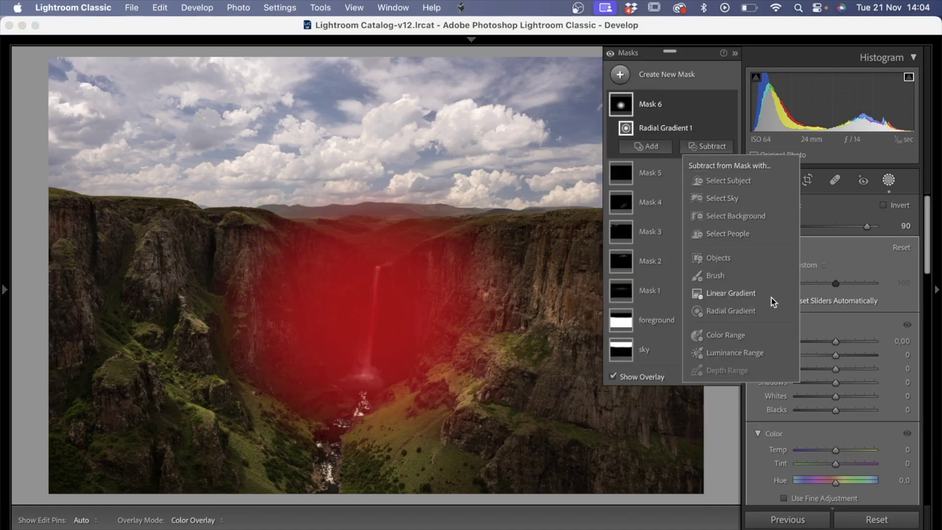
click(761, 350)
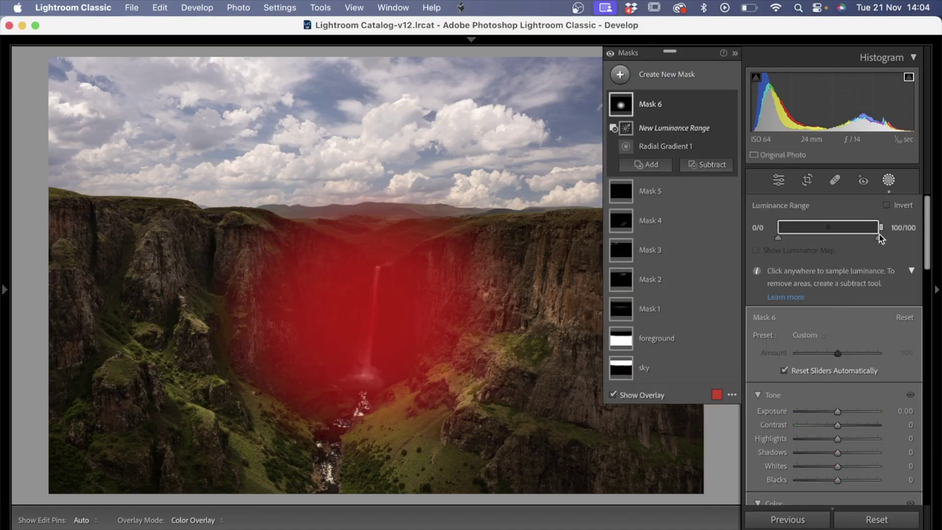
mouse_move(879, 234)
mouse_down()
mouse_move(879, 226)
mouse_move(832, 218)
mouse_move(870, 236)
mouse_up()
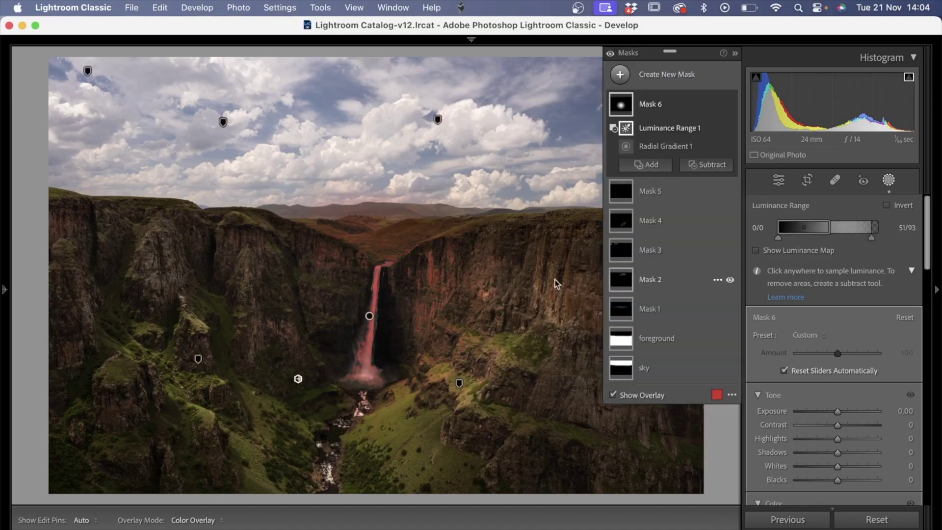
key(z)
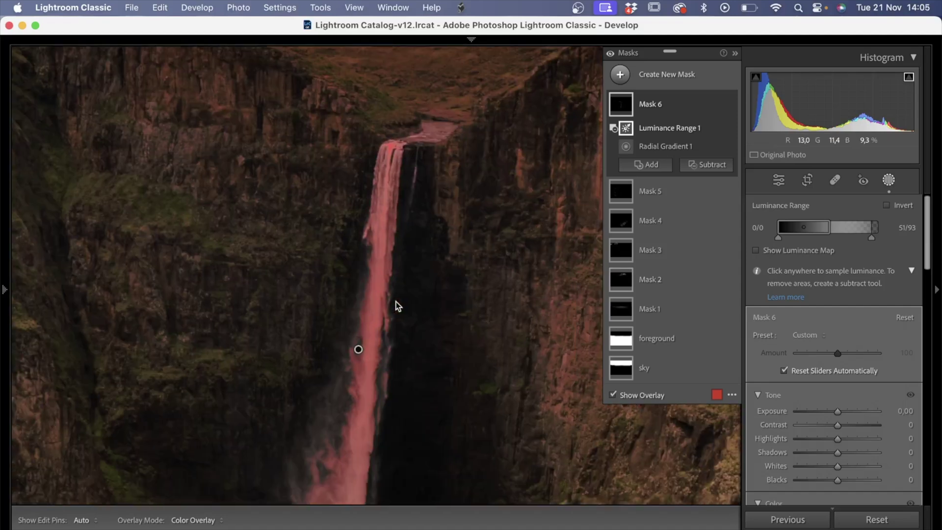
key(z)
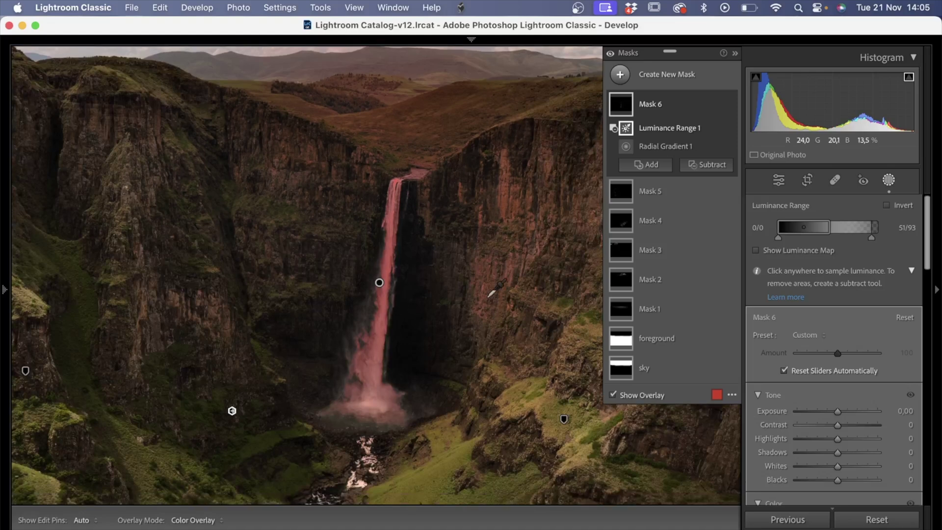
Step: Subtract a size 20 brush from the waterfall mask, painting away the overlay on the surrounding cliffs and the hills above the falls
click(735, 53)
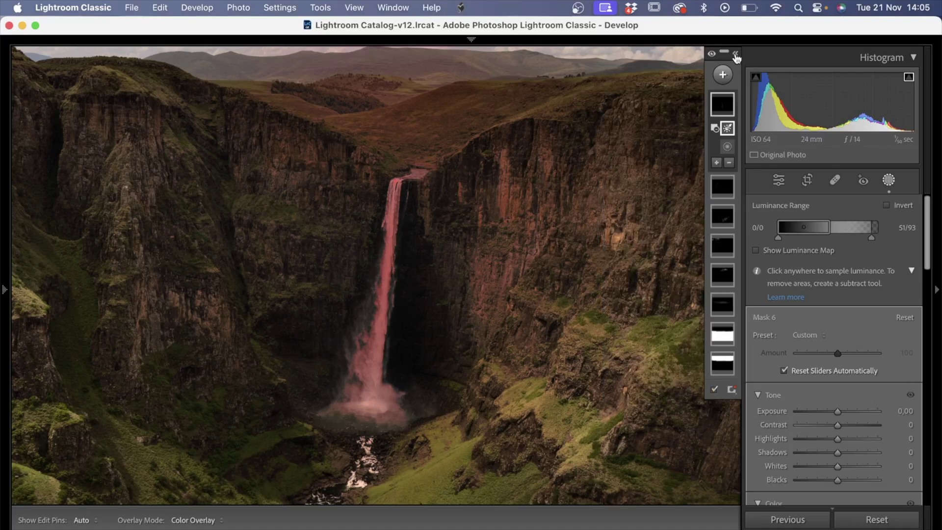
click(735, 53)
click(695, 164)
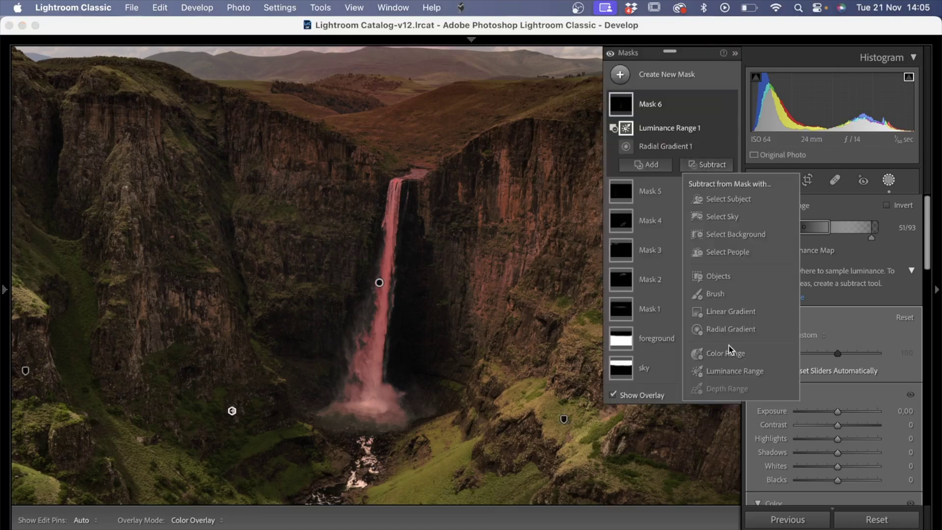
click(722, 294)
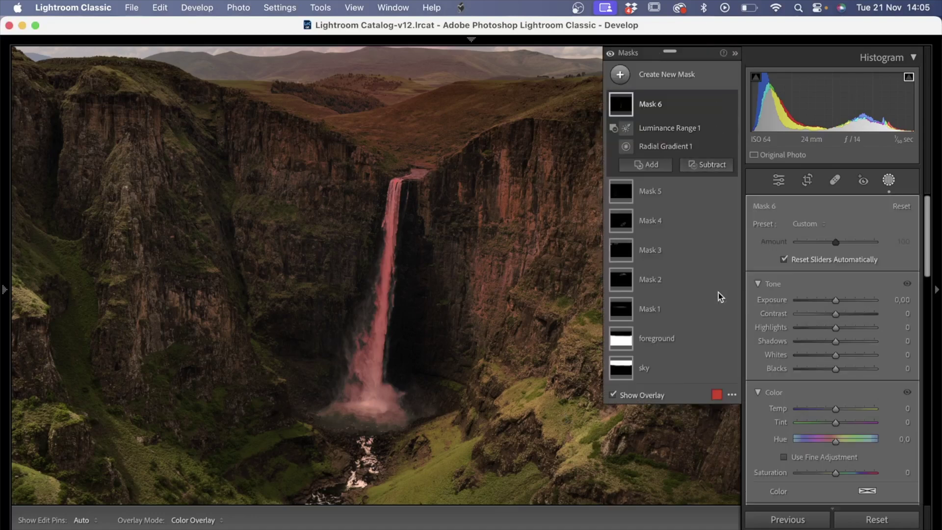
click(735, 53)
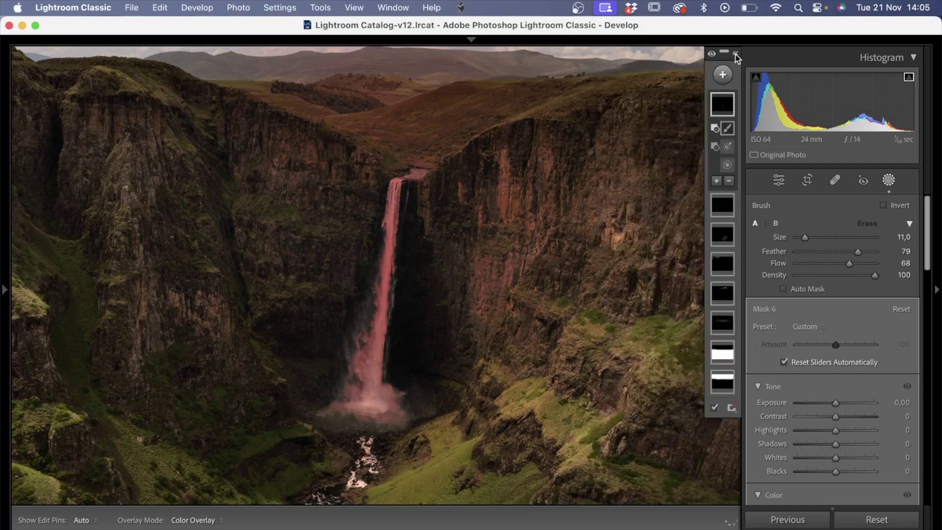
scroll(529, 253, up, 2)
scroll(523, 238, up, 2)
key(h)
mouse_move(515, 262)
mouse_down()
mouse_move(492, 185)
mouse_move(498, 249)
mouse_up()
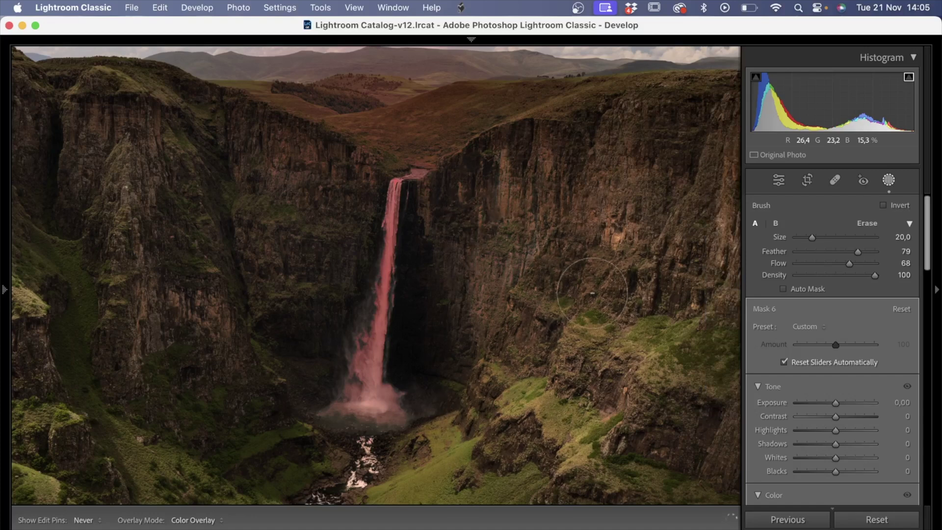
key(h)
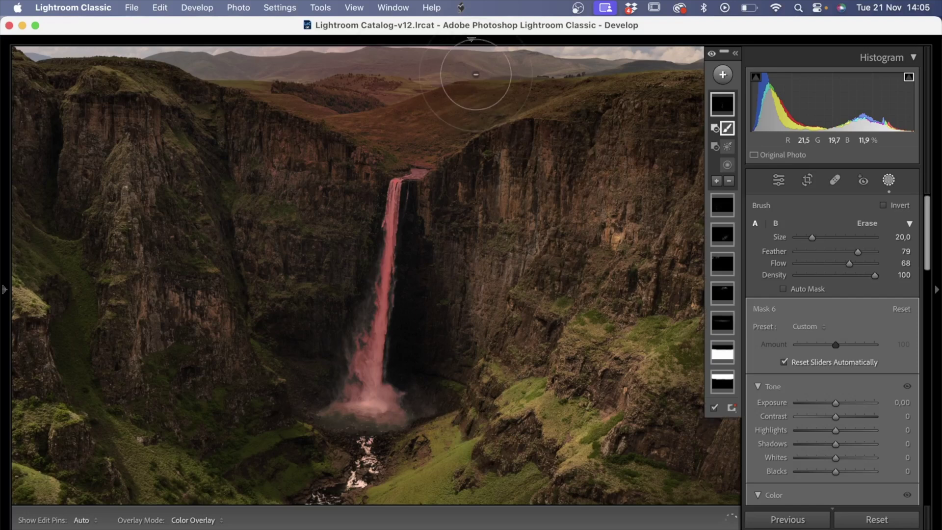
key(h)
key(h)
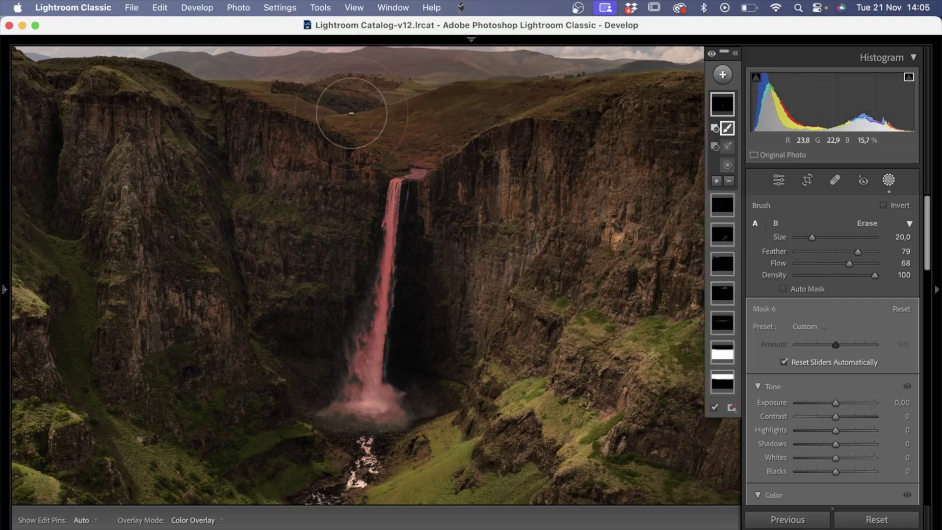
key(h)
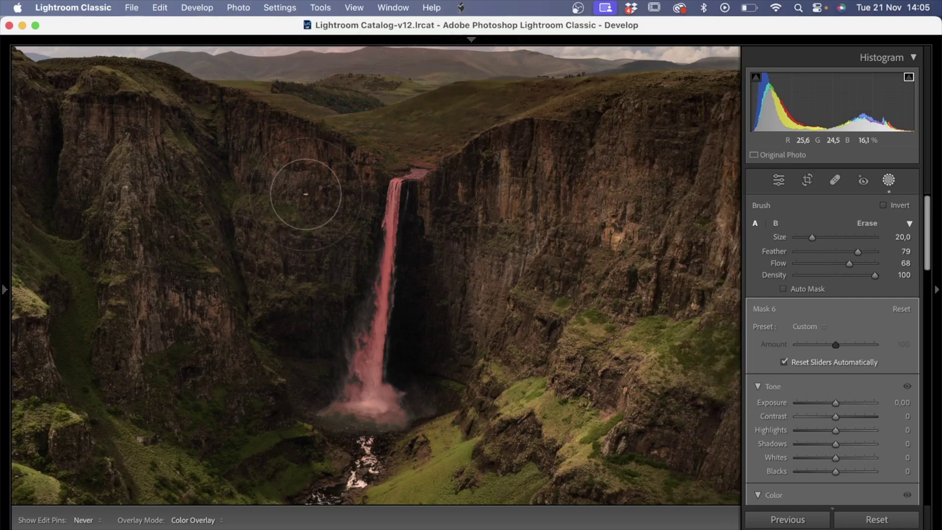
key(h)
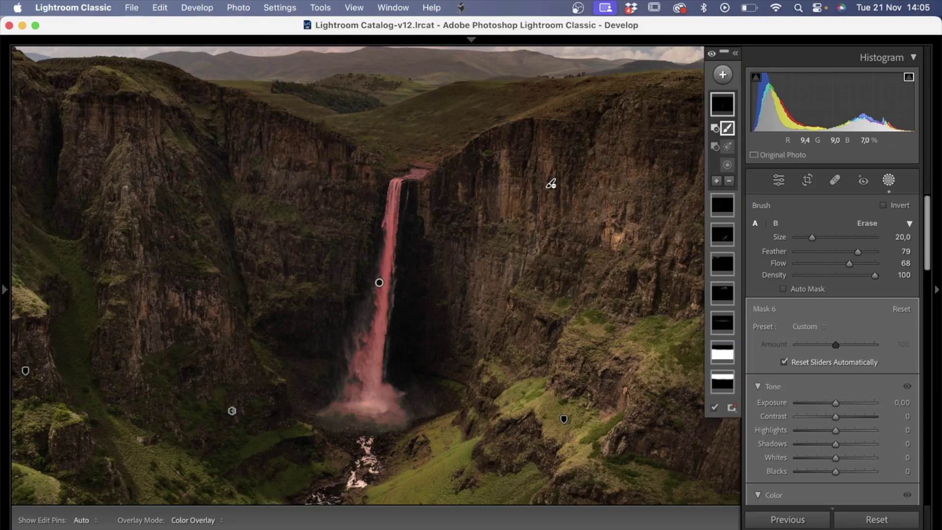
key(h)
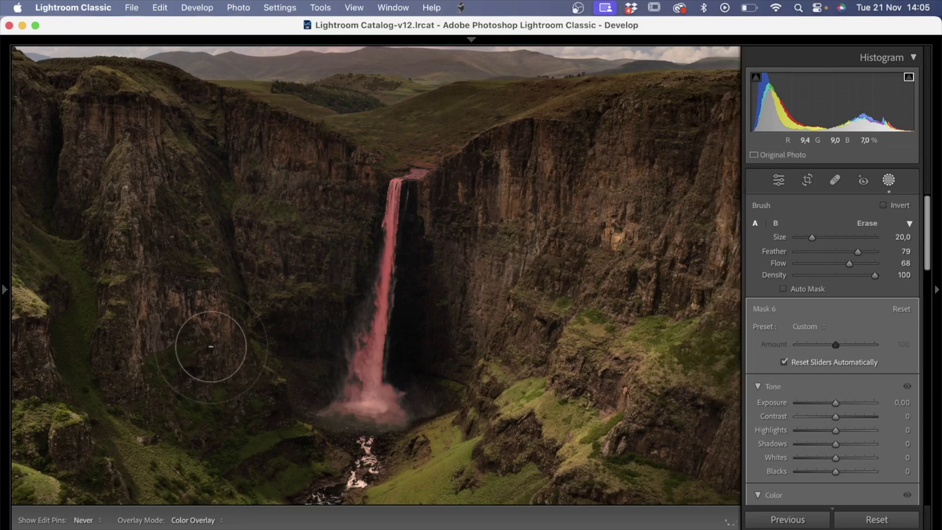
key(h)
key(h)
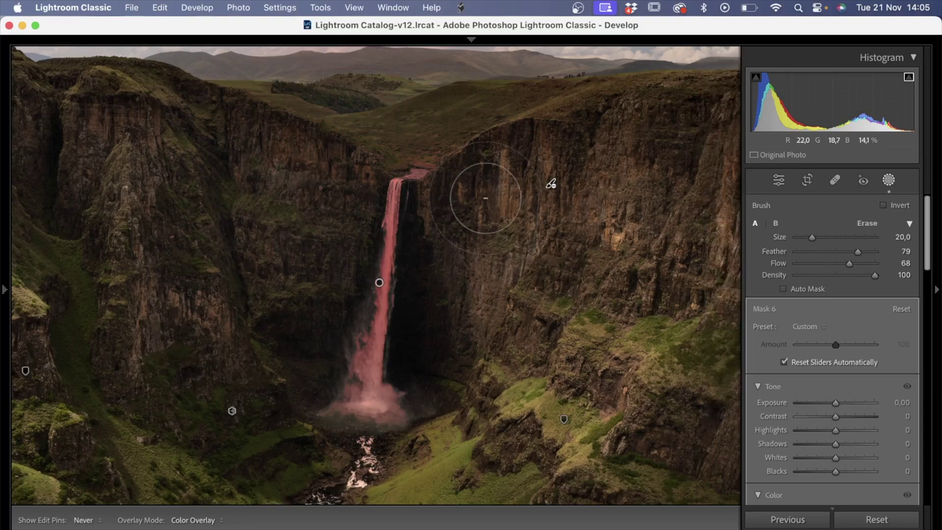
key(h)
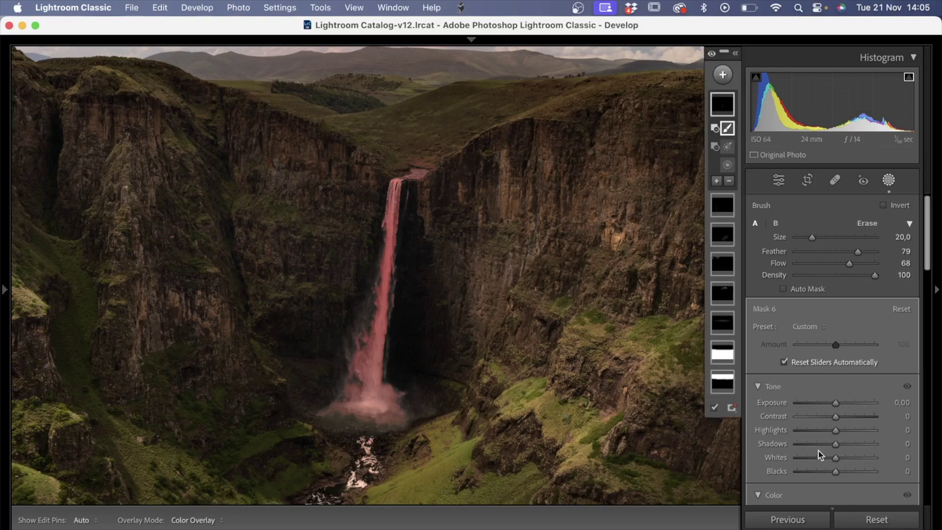
Step: Set the waterfall mask's contrast to 51, exposure to 1,51 and whites to 47
drag(836, 417, 856, 416)
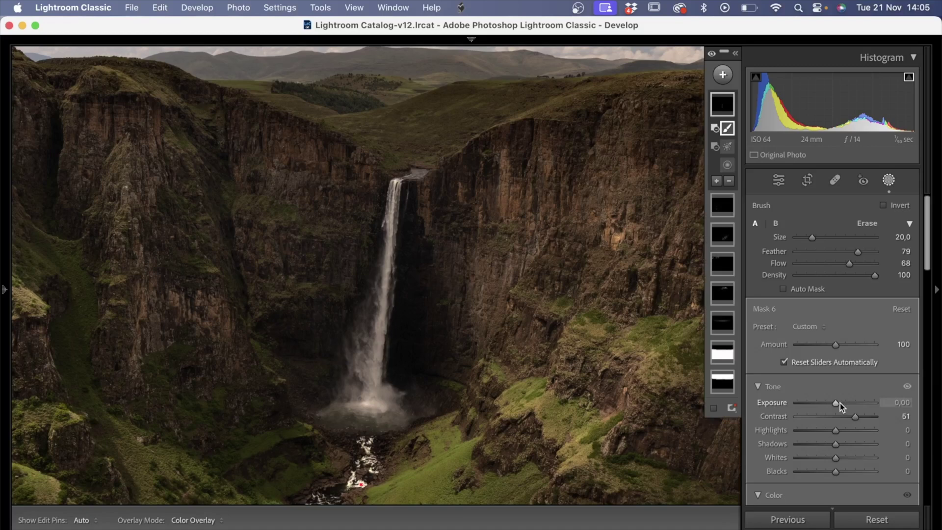
drag(840, 402, 853, 402)
drag(836, 455, 855, 454)
Step: Soften the waterfall by setting the mask's texture to -24 and clarity to -18
scroll(846, 448, down, 4)
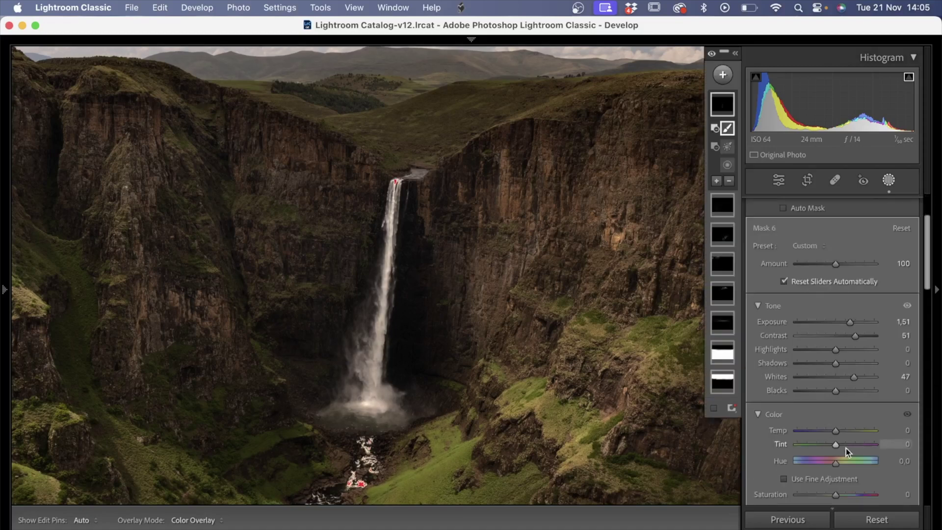
scroll(846, 449, down, 10)
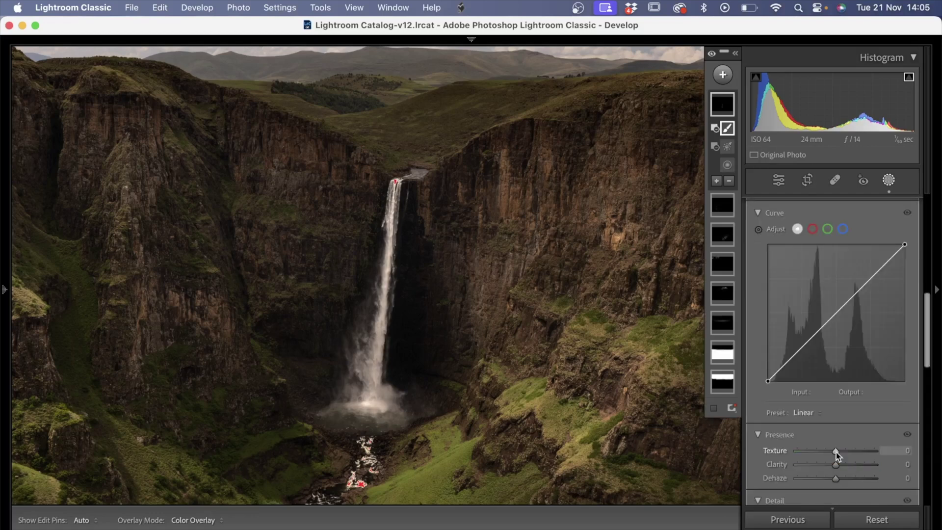
drag(836, 452, 827, 464)
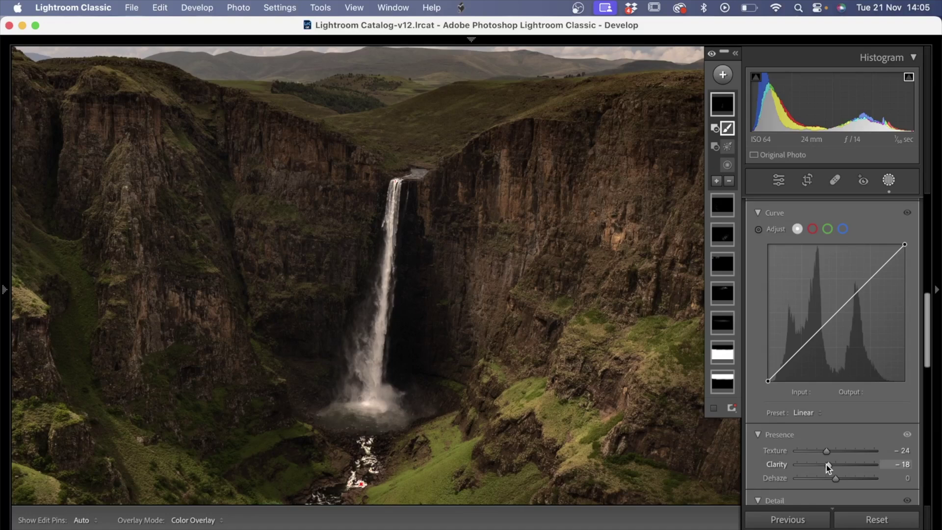
Step: Cool the waterfall mask to a temp of -28 and set its highlights to 39
scroll(829, 250, up, 5)
drag(828, 251, 825, 252)
scroll(826, 251, up, 5)
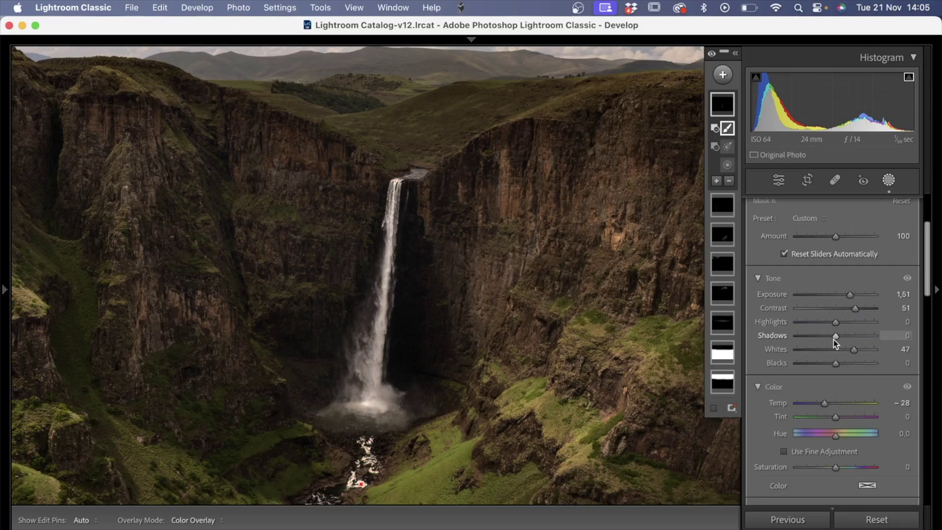
drag(836, 322, 850, 321)
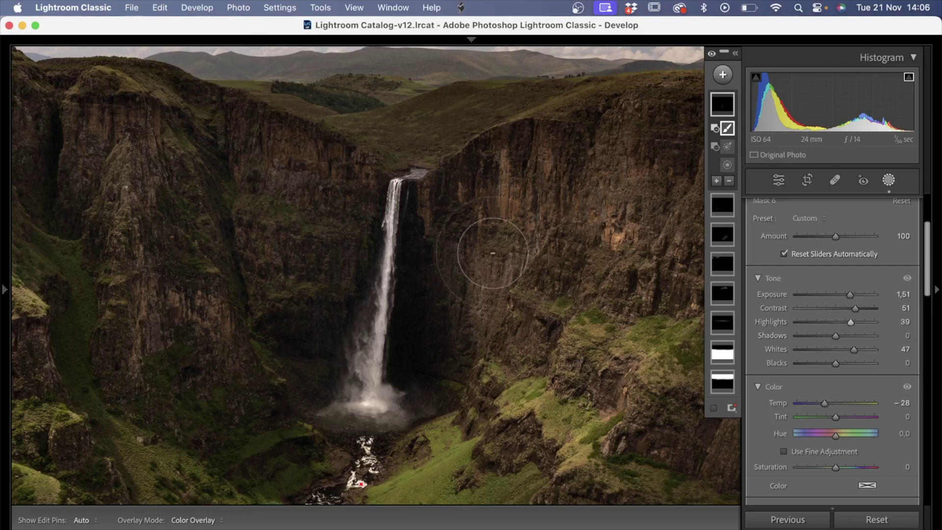
Step: View more of the photo and compare it with the waterfall mask hidden and shown, leaving the mask visible
key(super+minus)
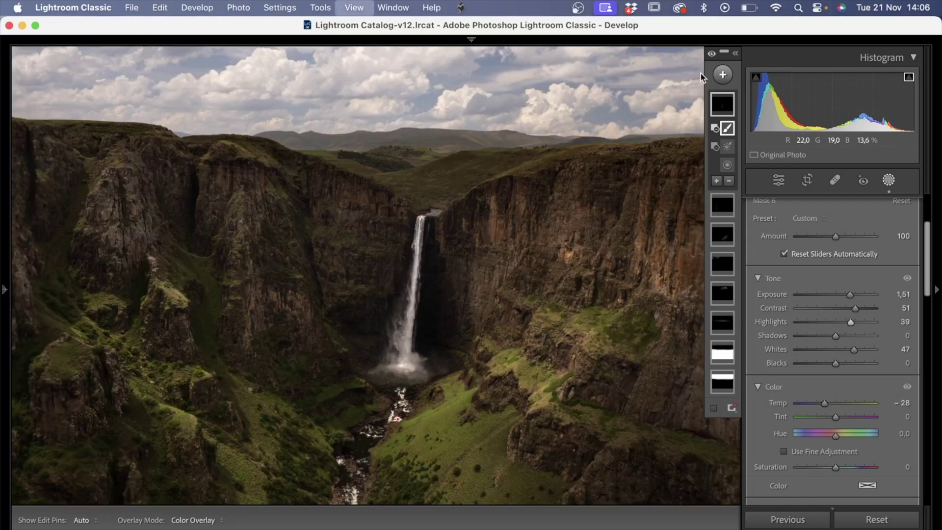
key(shift+w)
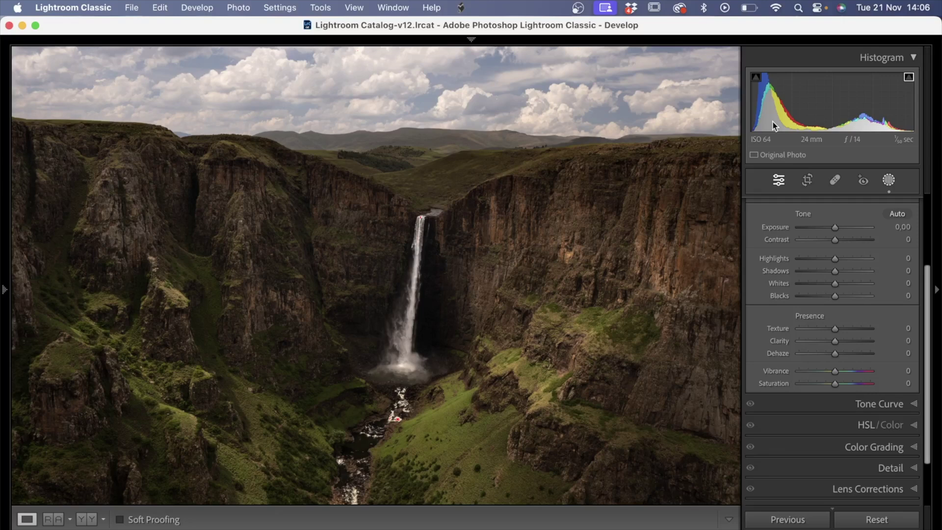
key(shift+w)
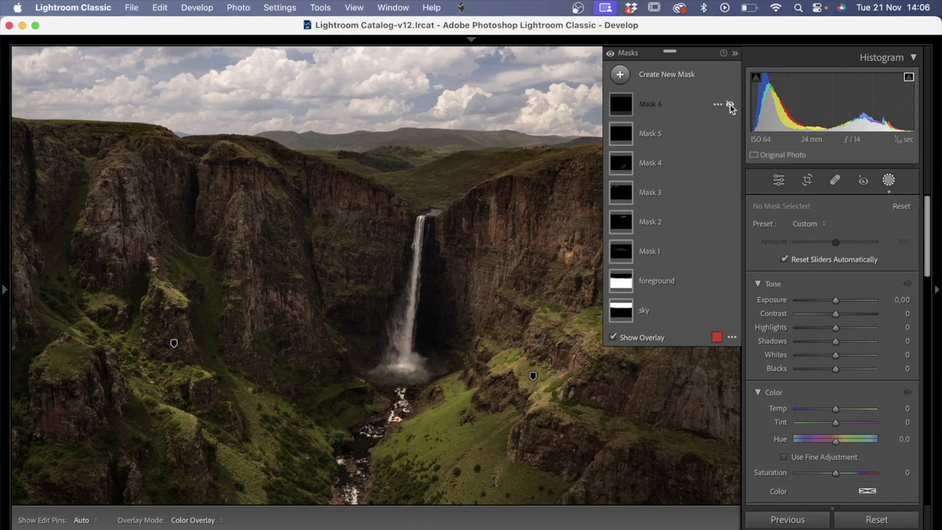
click(730, 105)
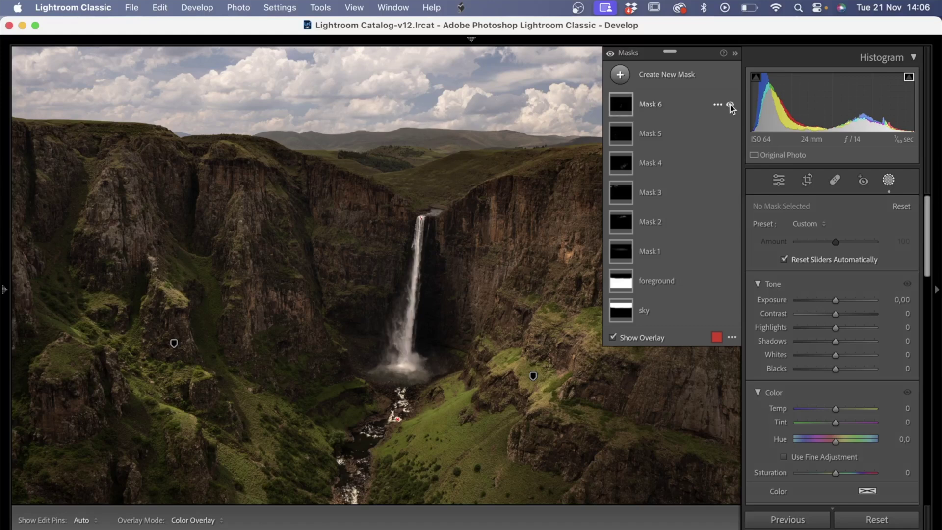